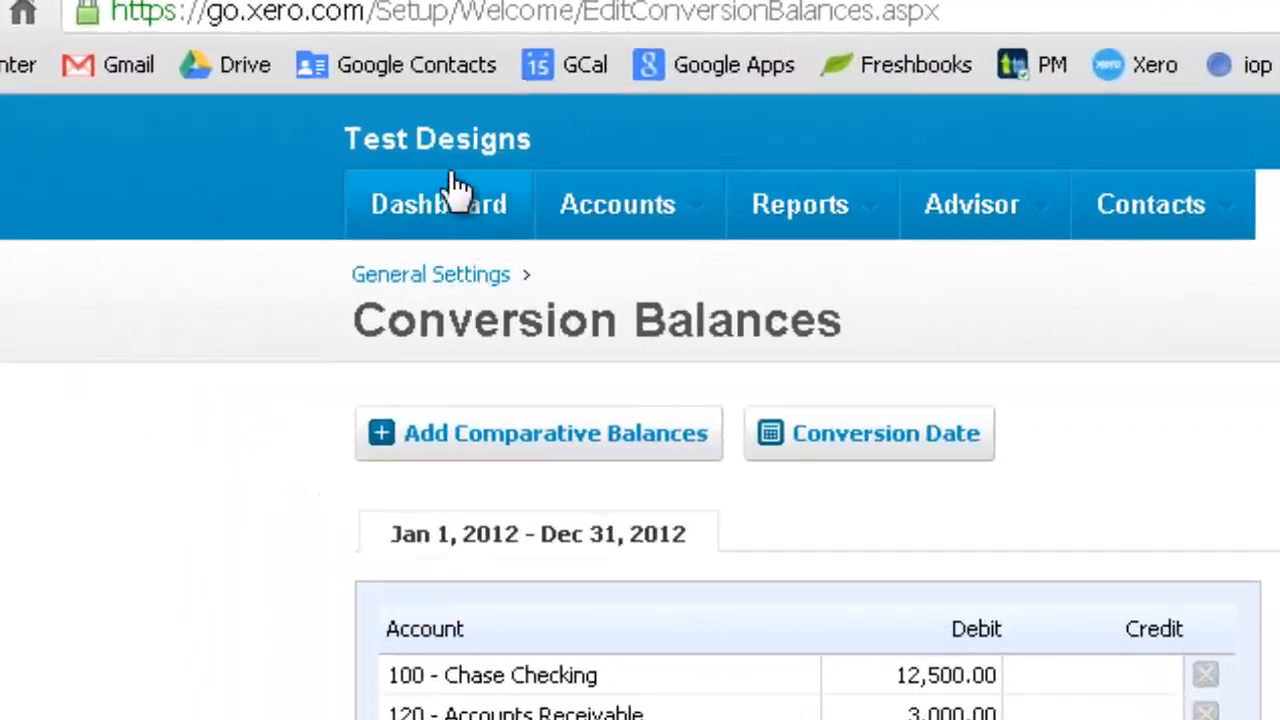
# Open the organisation's dashboard and review the bank account, money coming in and money going out summaries
pyautogui.click(455, 205)
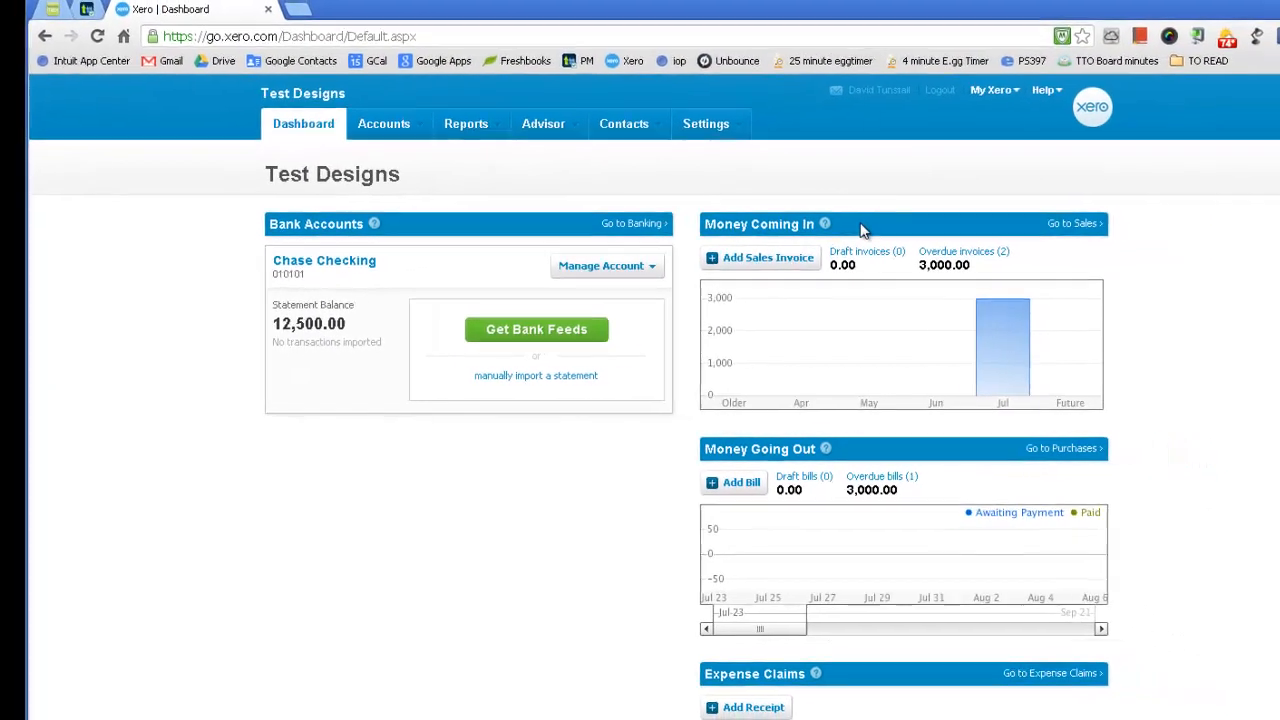
pyautogui.scroll(-2, 800, 237)
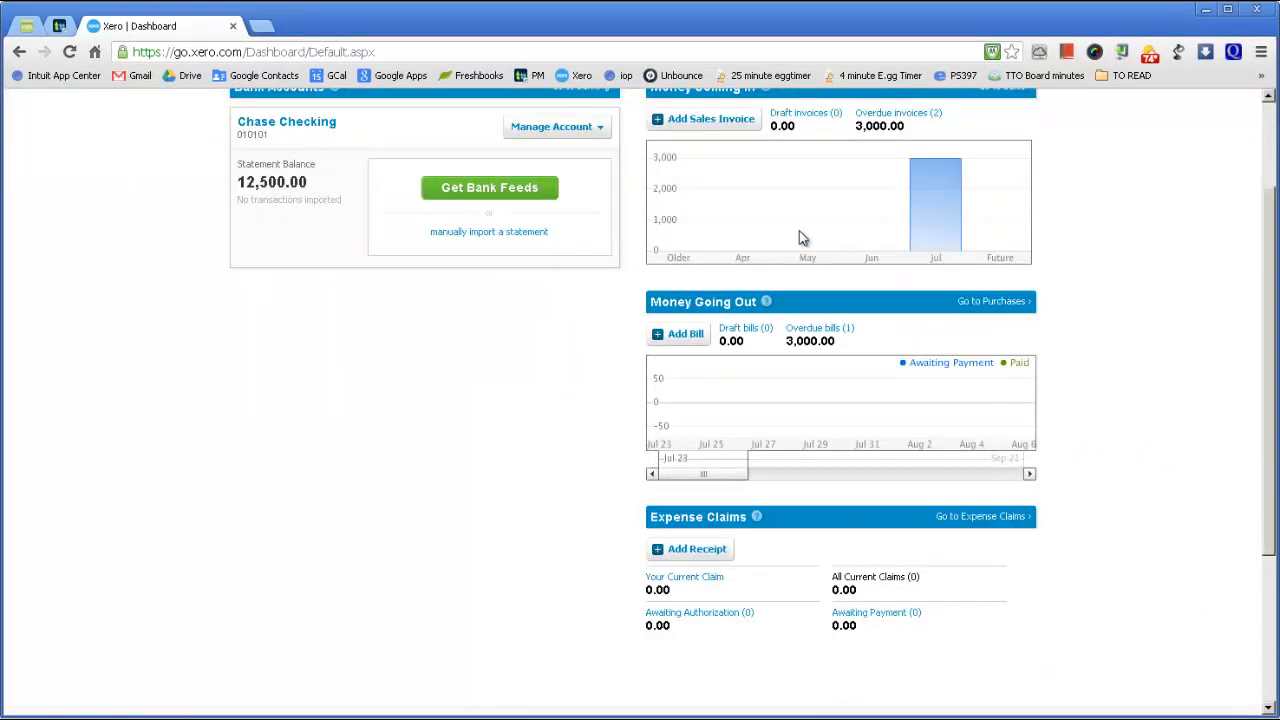
pyautogui.scroll(2, 454, 455)
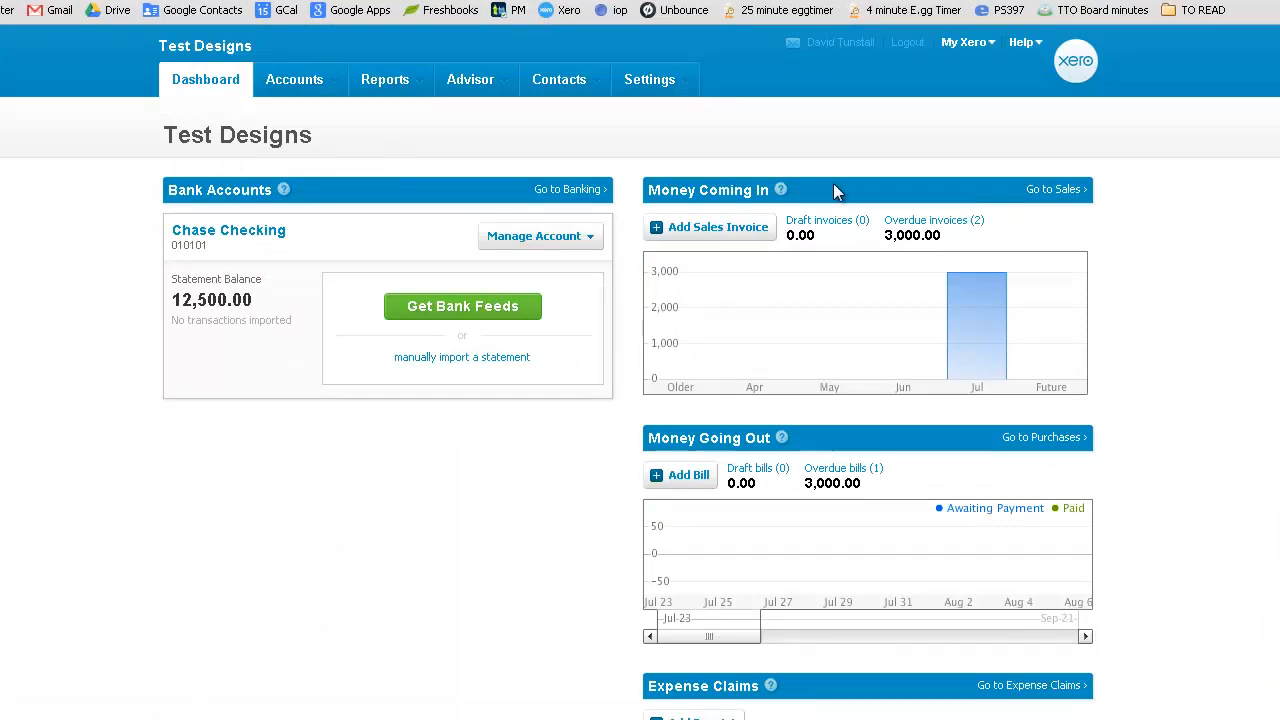
pyautogui.scroll(-2, 823, 194)
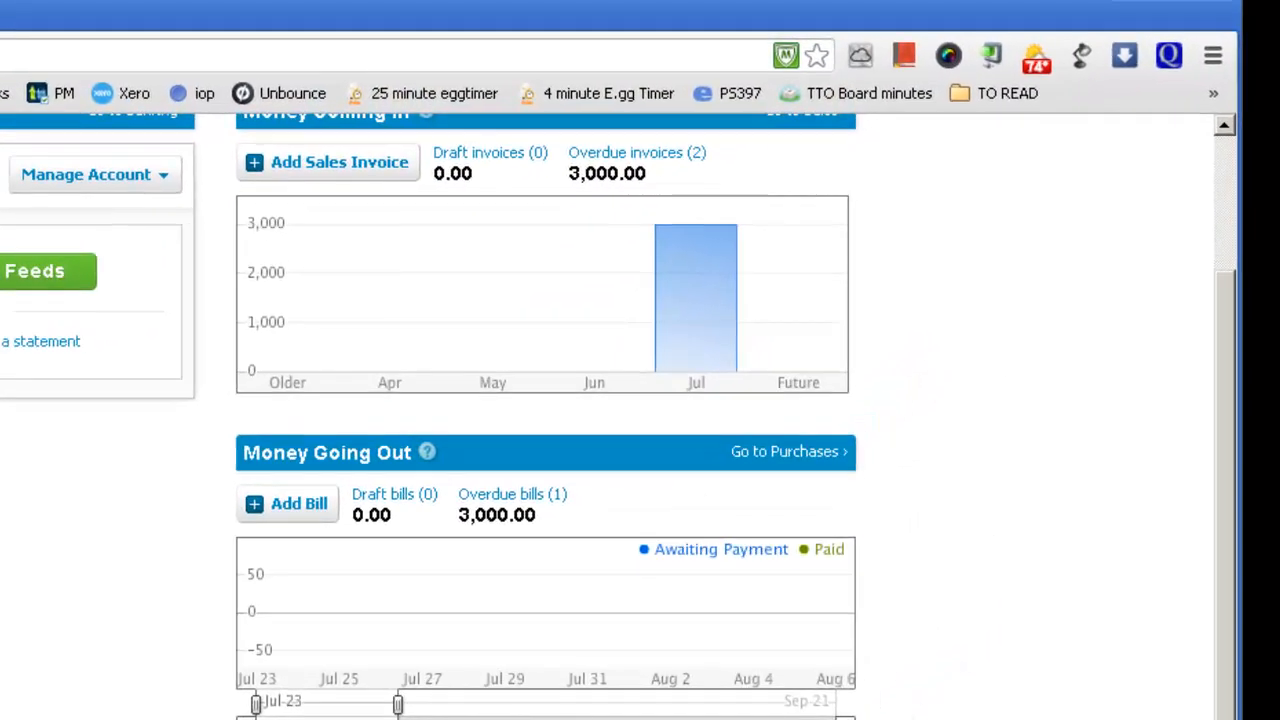
pyautogui.scroll(2, 640, 400)
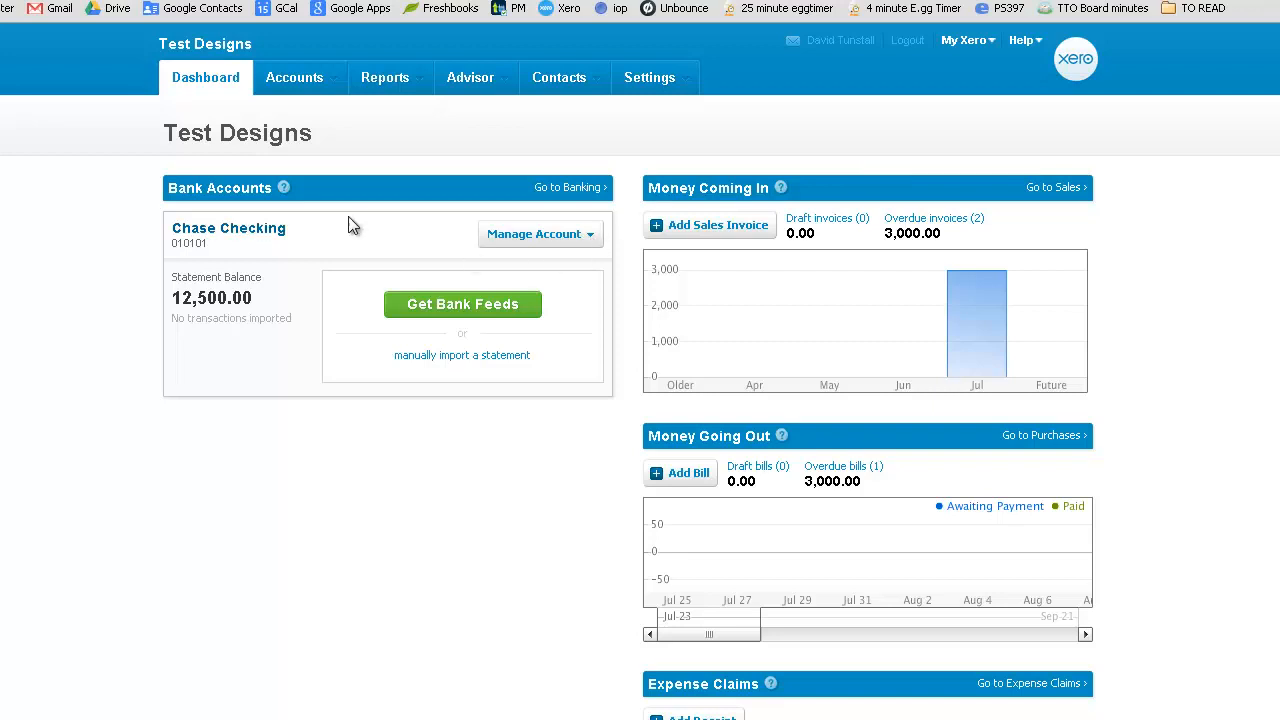
# Open the conversion balances for editing and check the Chase Checking and Consulting & Accounting debit amounts
pyautogui.click(661, 88)
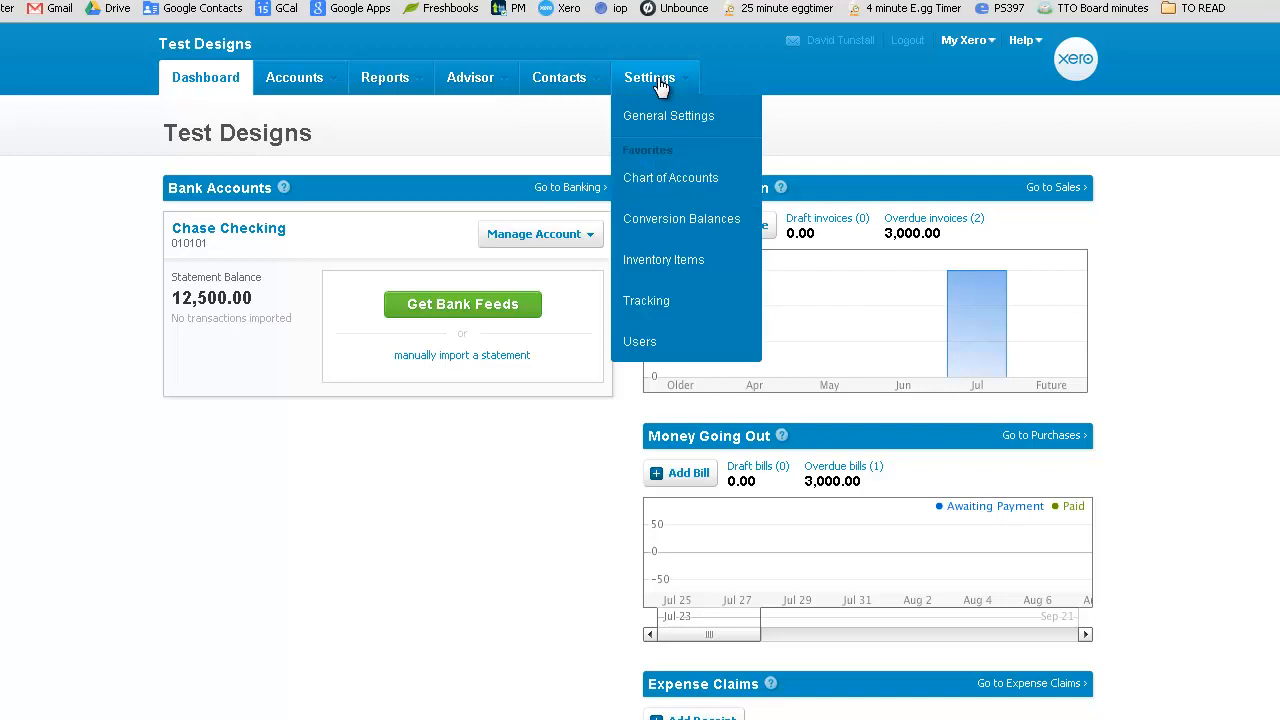
pyautogui.click(680, 220)
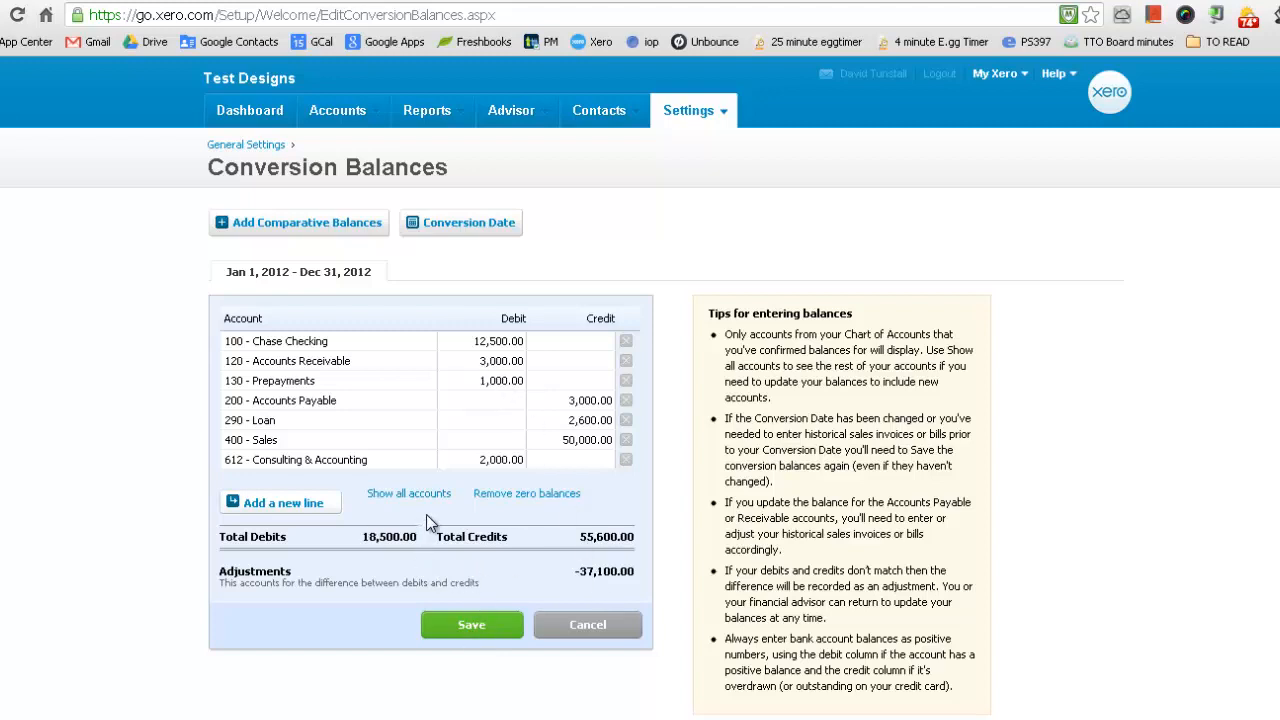
pyautogui.click(498, 343)
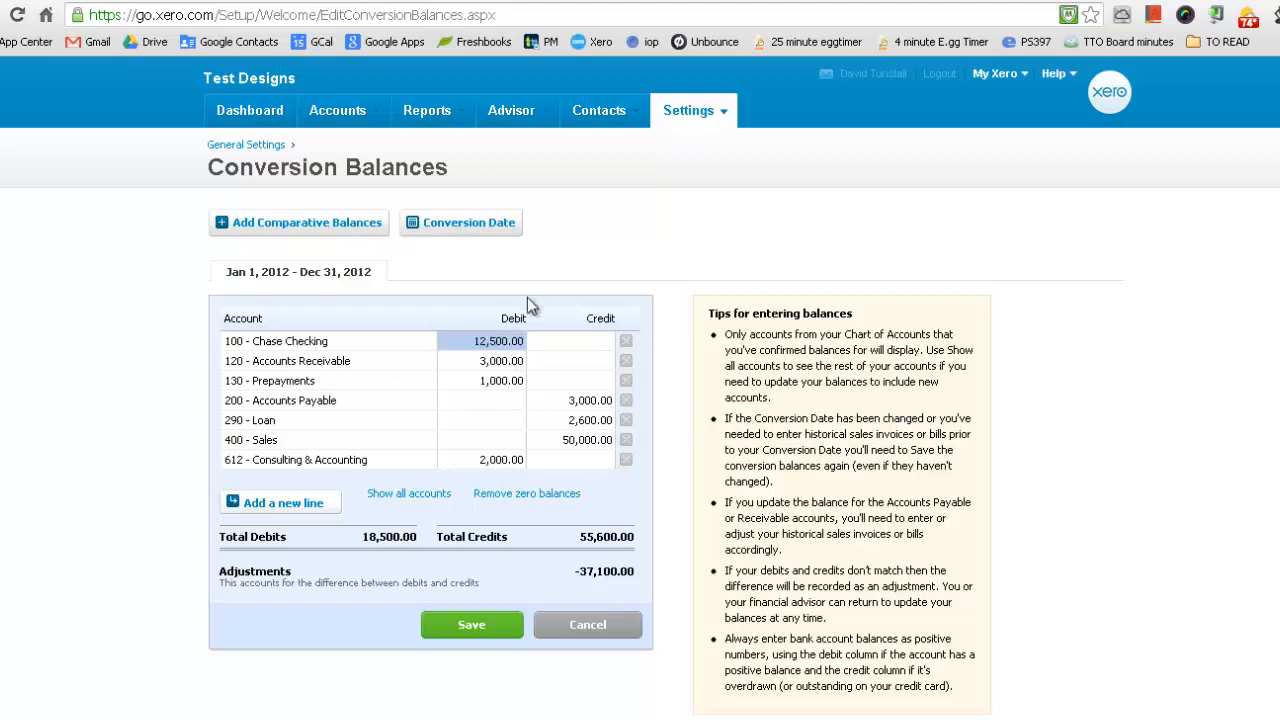
pyautogui.click(496, 460)
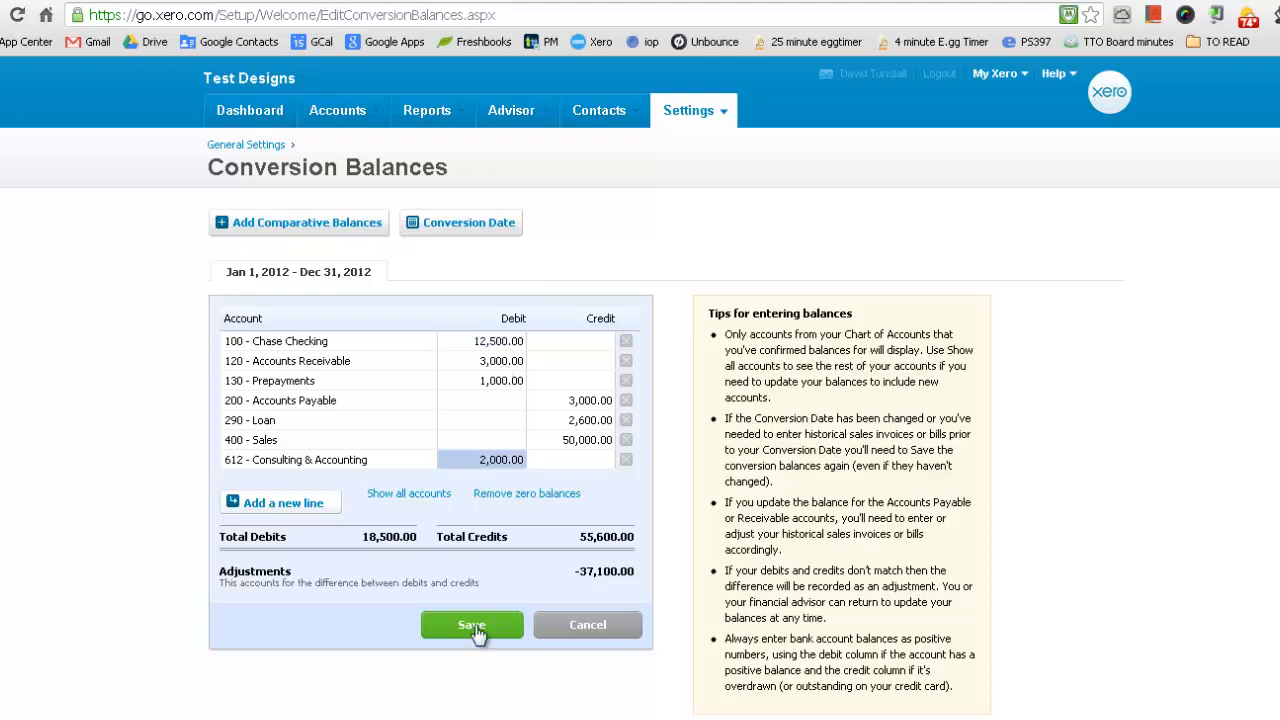
# Set the Accounts Receivable debit balance to 4,000 and save the conversion balances
pyautogui.click(485, 366)
pyautogui.click(484, 365)
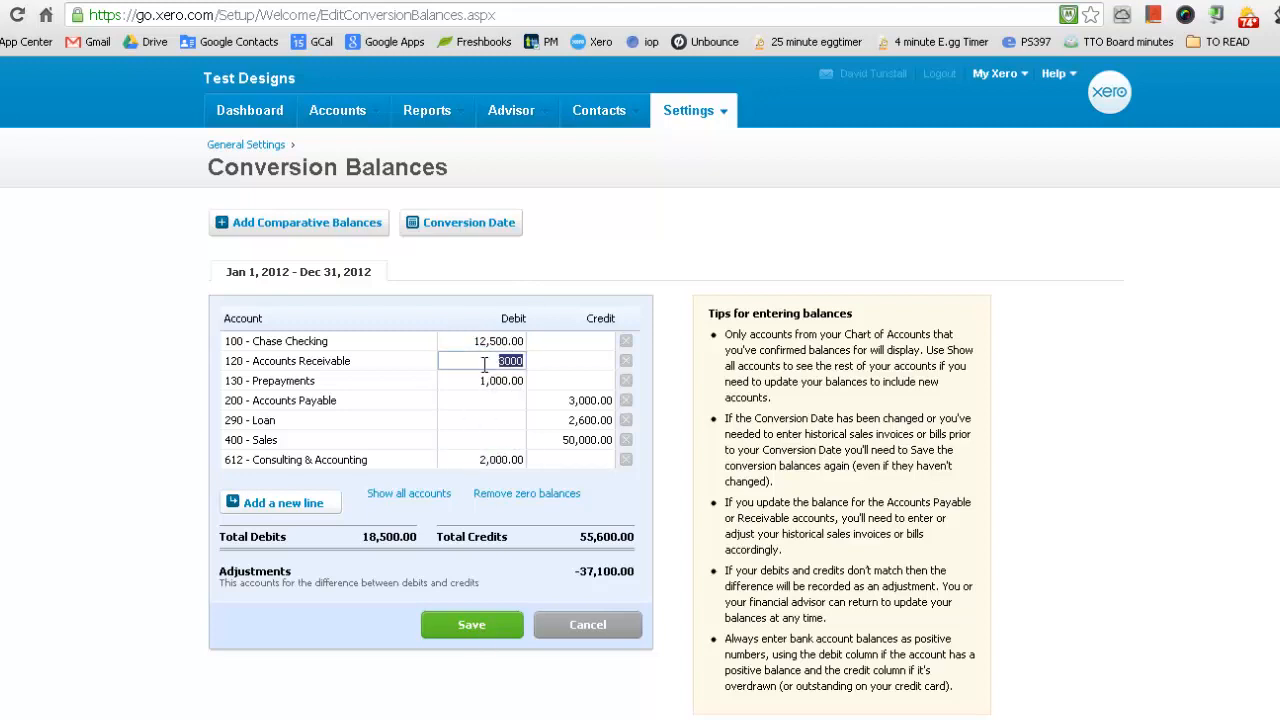
pyautogui.write('4000')
pyautogui.press('Tab')
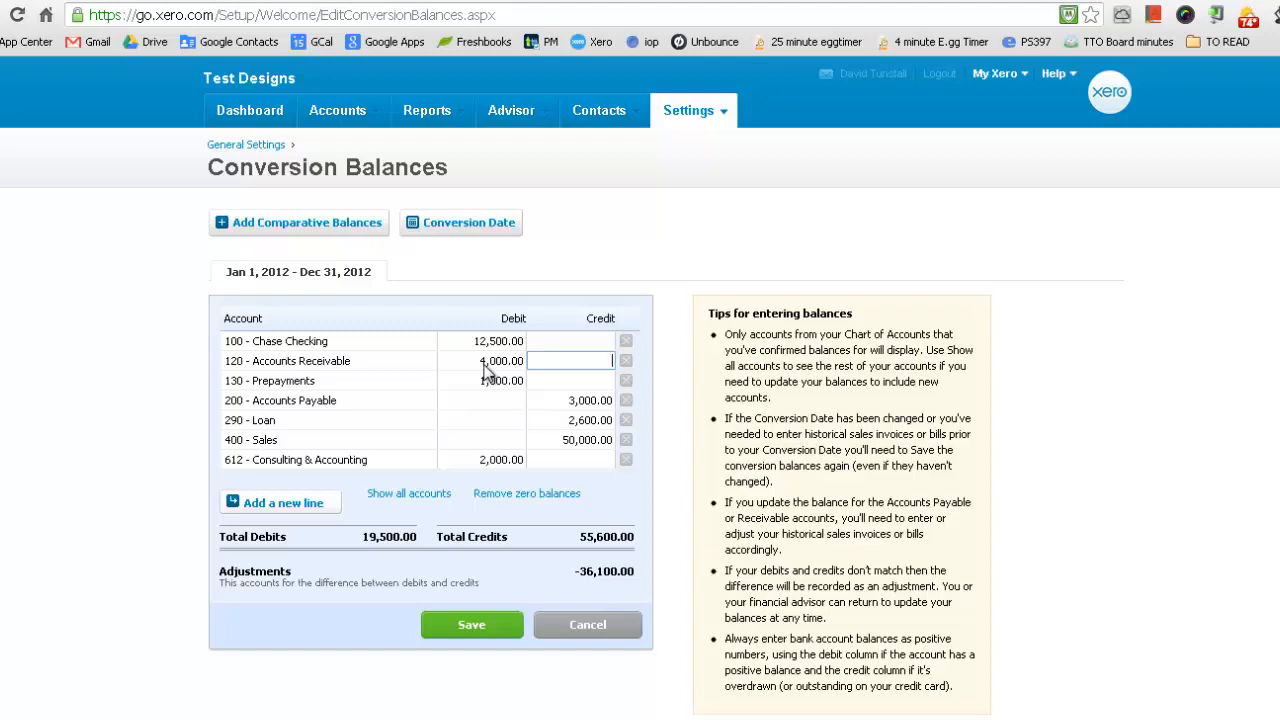
pyautogui.click(473, 626)
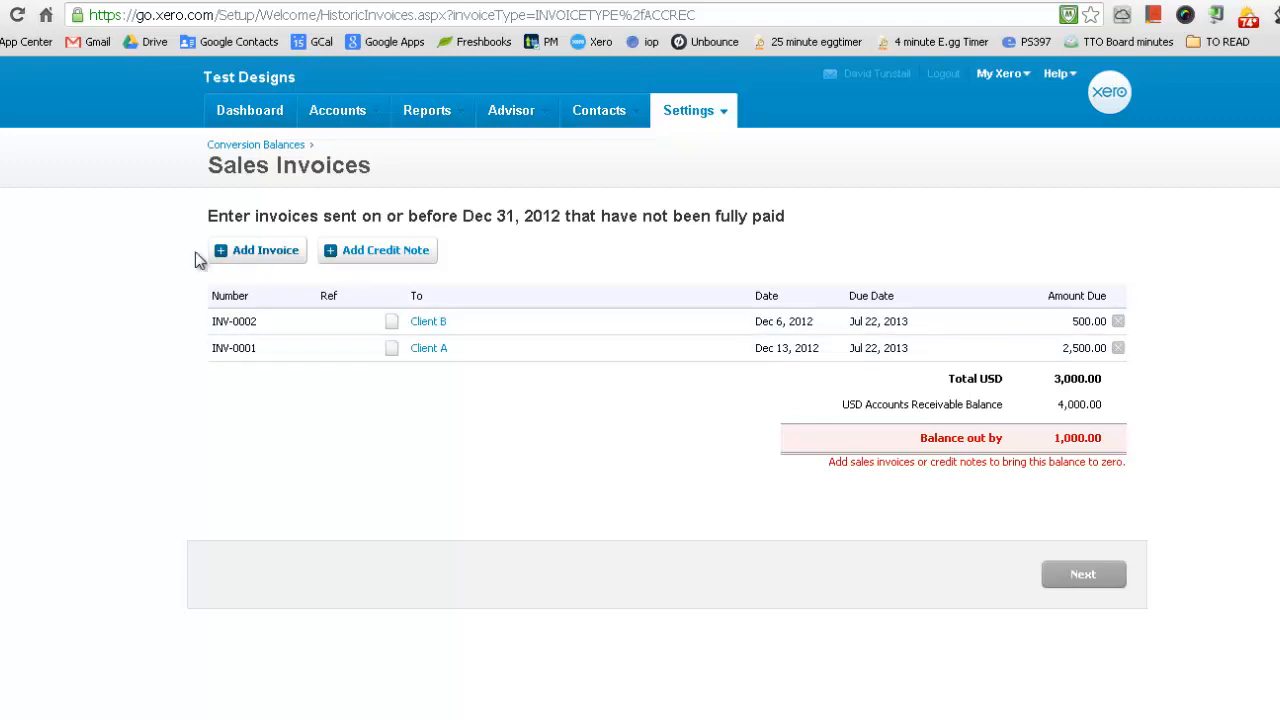
# Add a historical sales invoice addressed to Client C and date it Dec 19, 2012
pyautogui.click(250, 255)
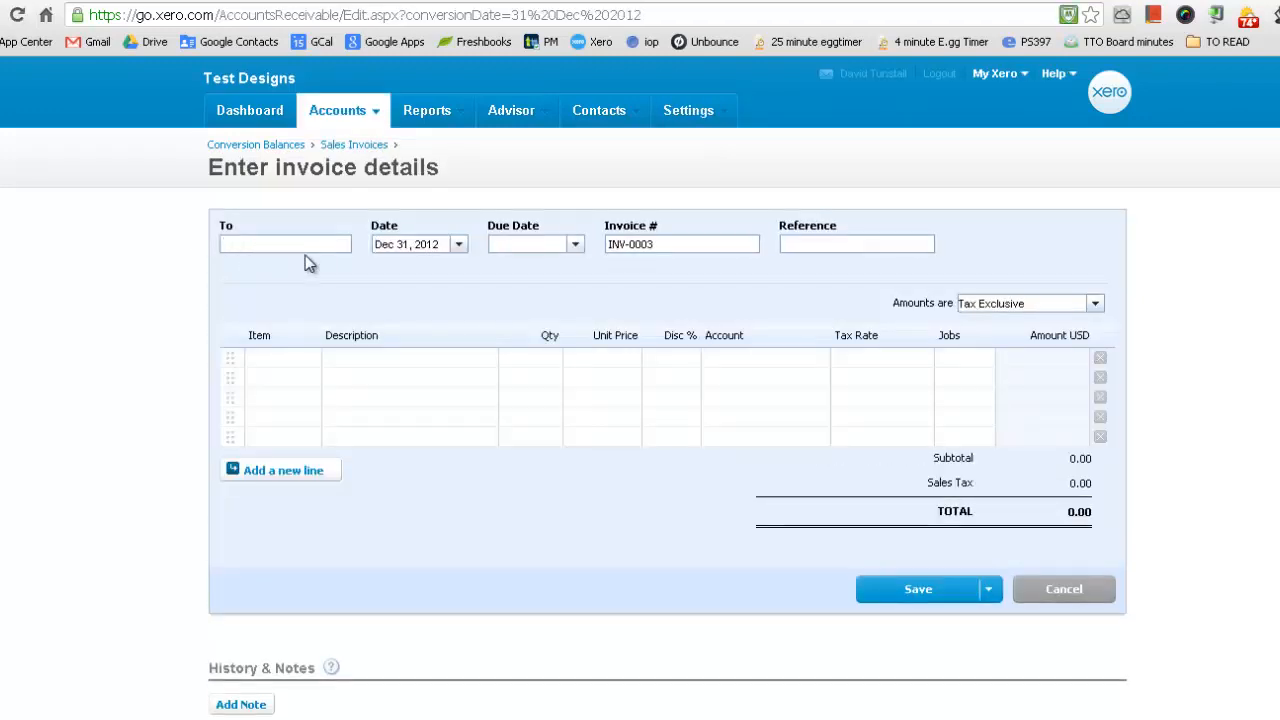
pyautogui.write('Client C')
pyautogui.press('Tab')
pyautogui.press('Tab')
pyautogui.click(460, 246)
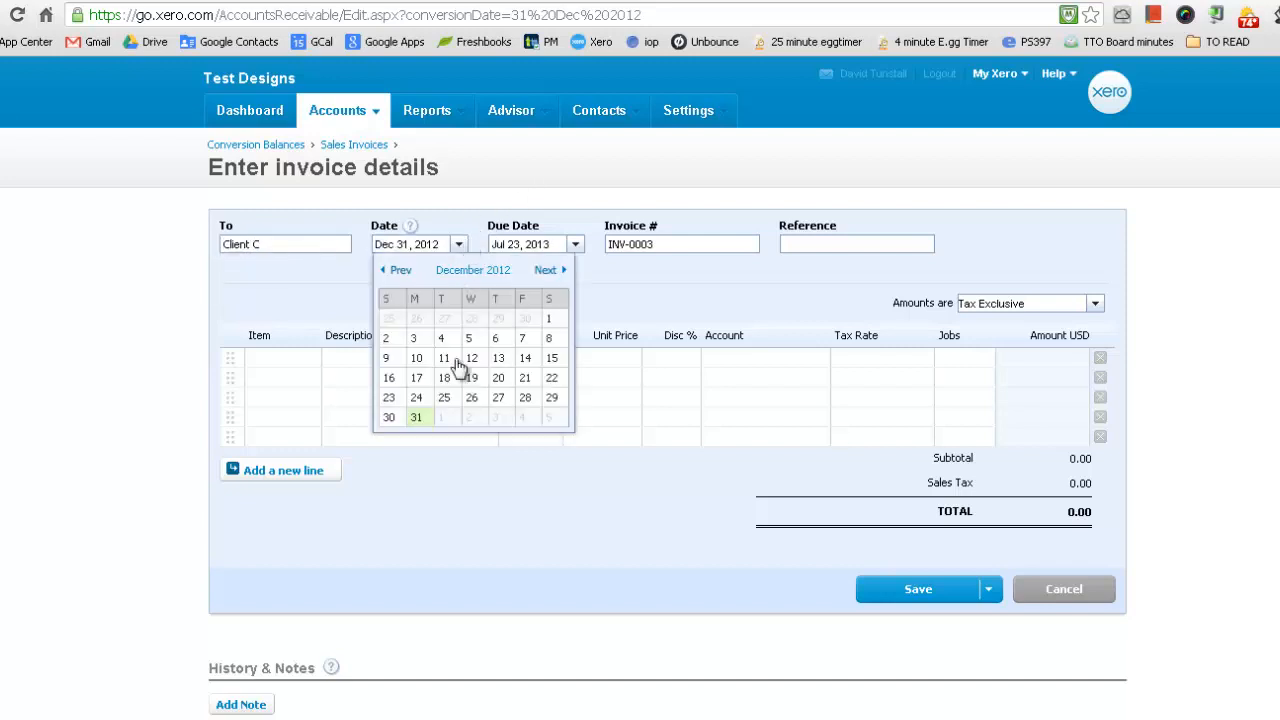
pyautogui.click(471, 378)
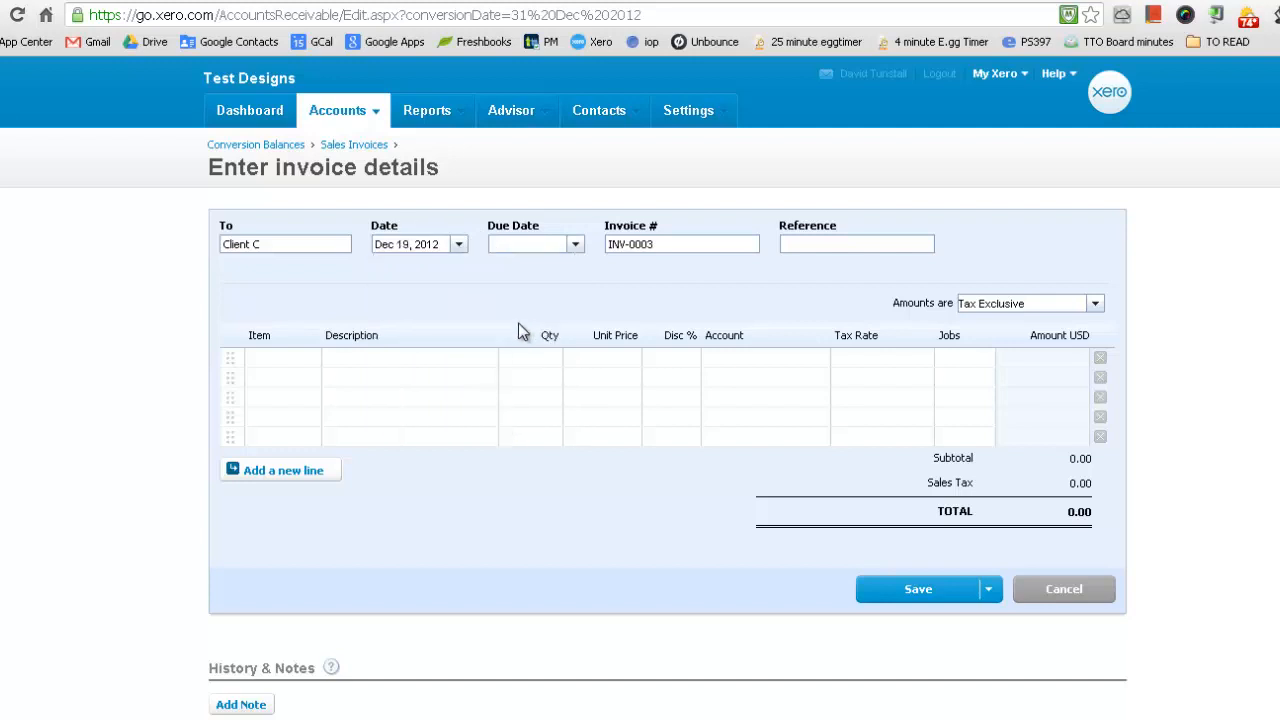
pyautogui.press('Tab')
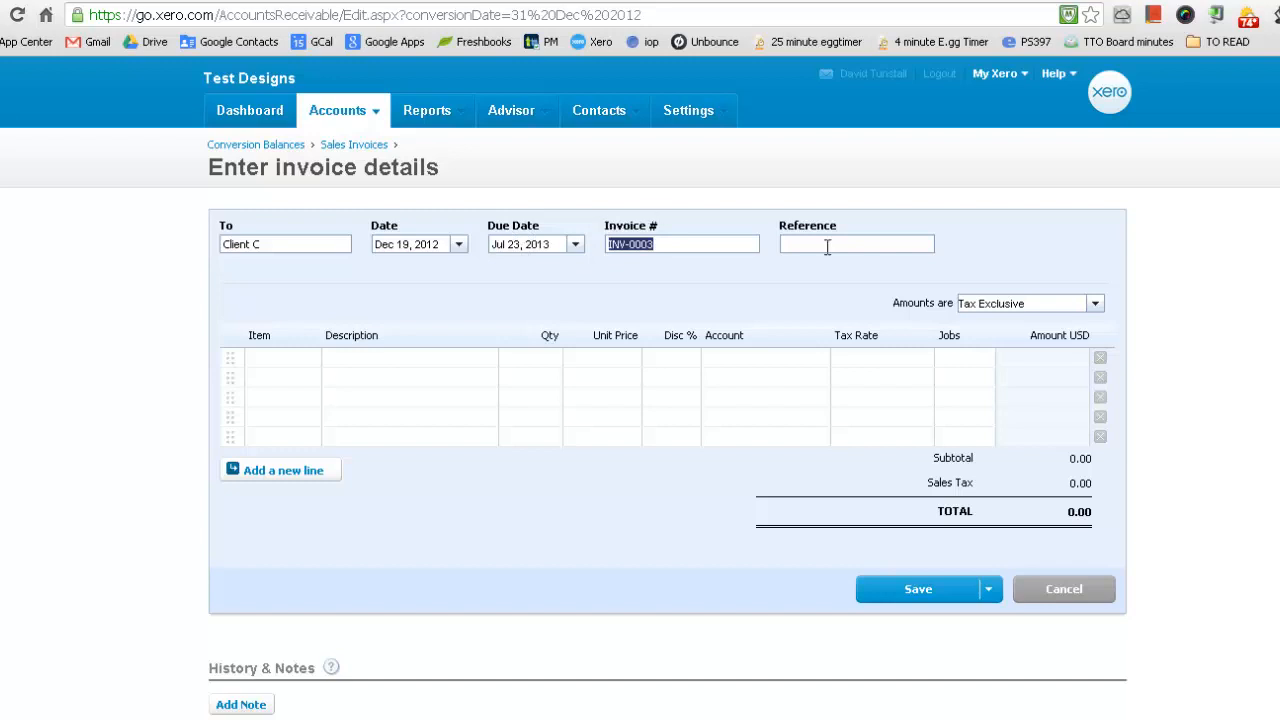
# Set the invoice's due date to Jan 19, 2013
pyautogui.click(576, 250)
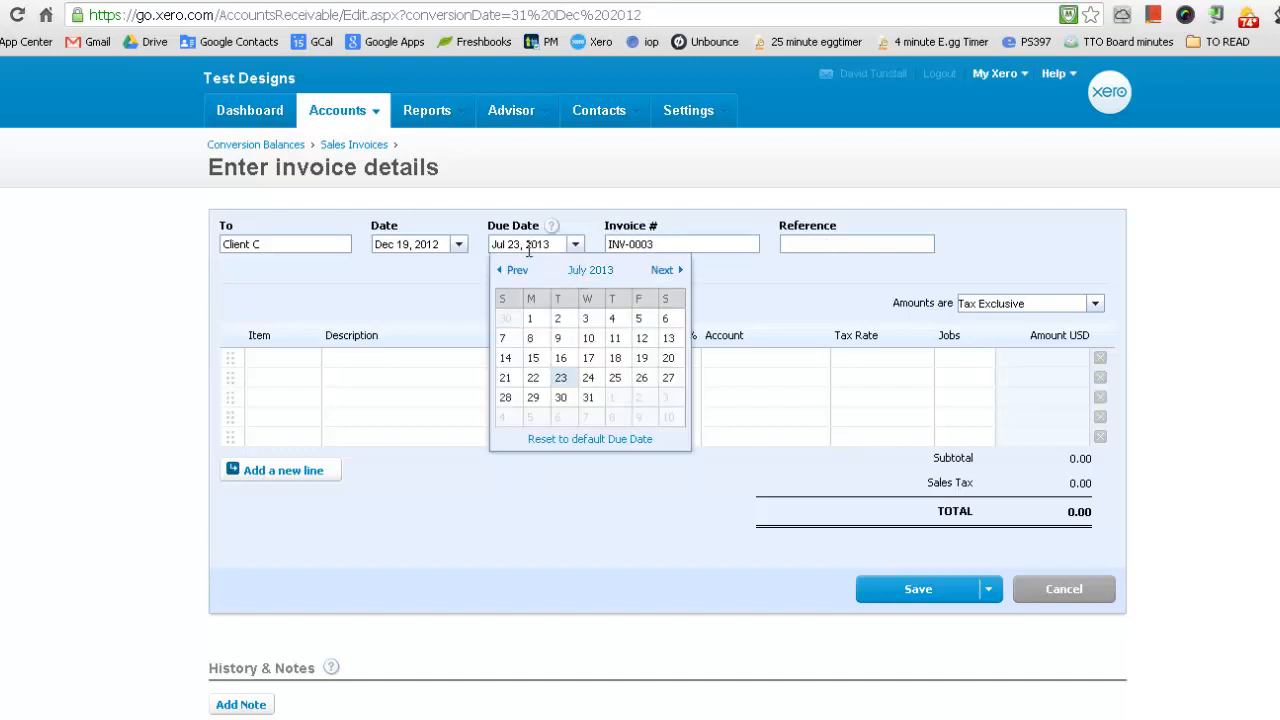
pyautogui.doubleClick(506, 244)
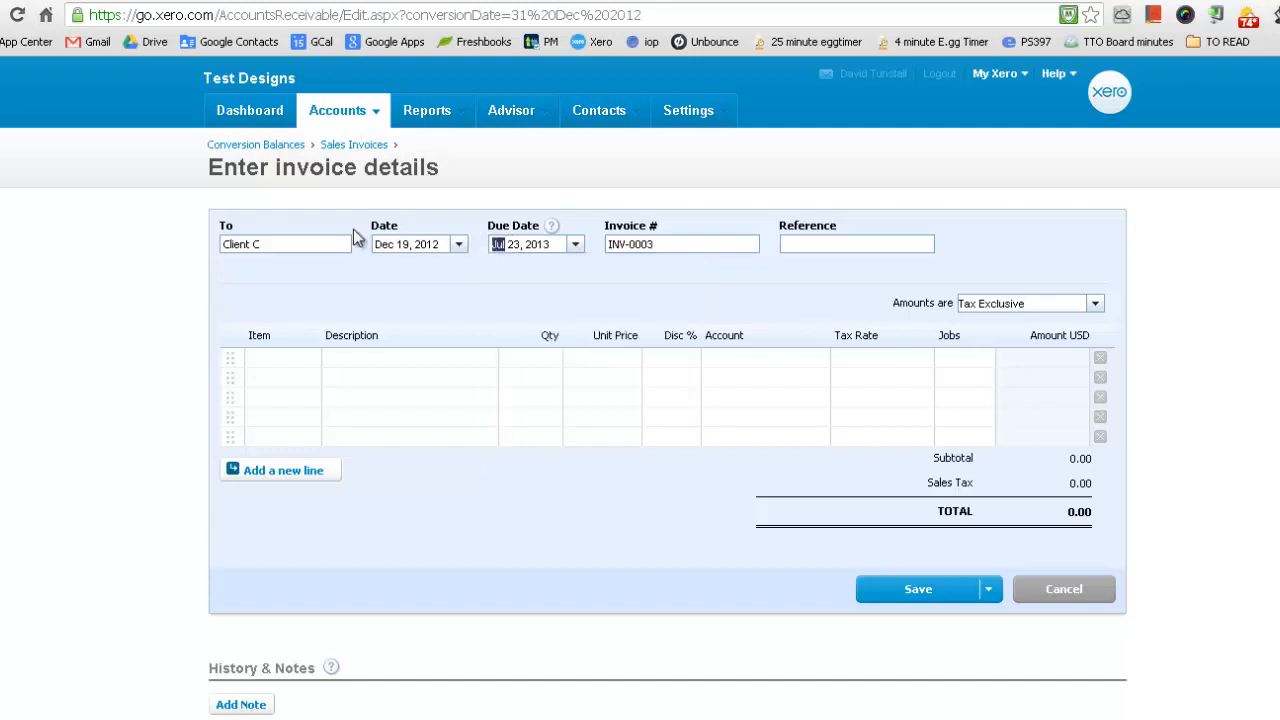
pyautogui.write('Jan')
pyautogui.press('BackSpace')
pyautogui.press('BackSpace')
pyautogui.write('19')
pyautogui.press('Tab')
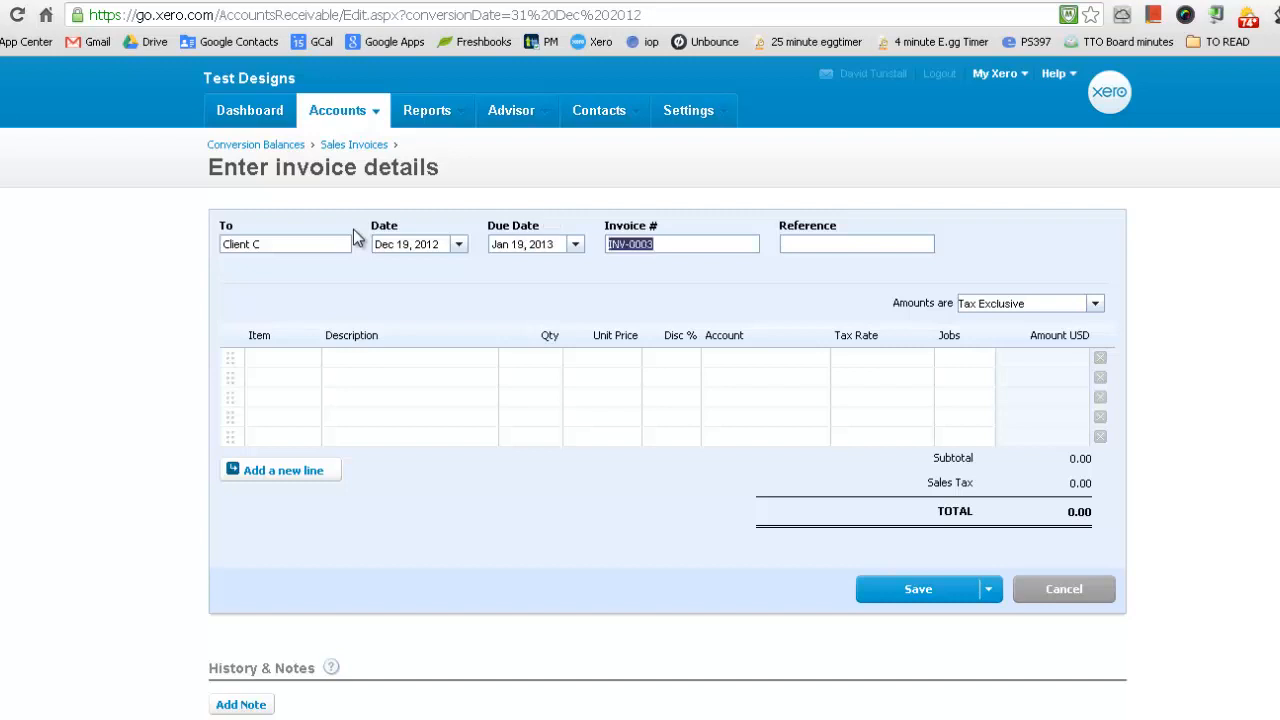
# Enter 5109 as the invoice's reference
pyautogui.press('Tab')
pyautogui.write('5109')
pyautogui.press('Tab')
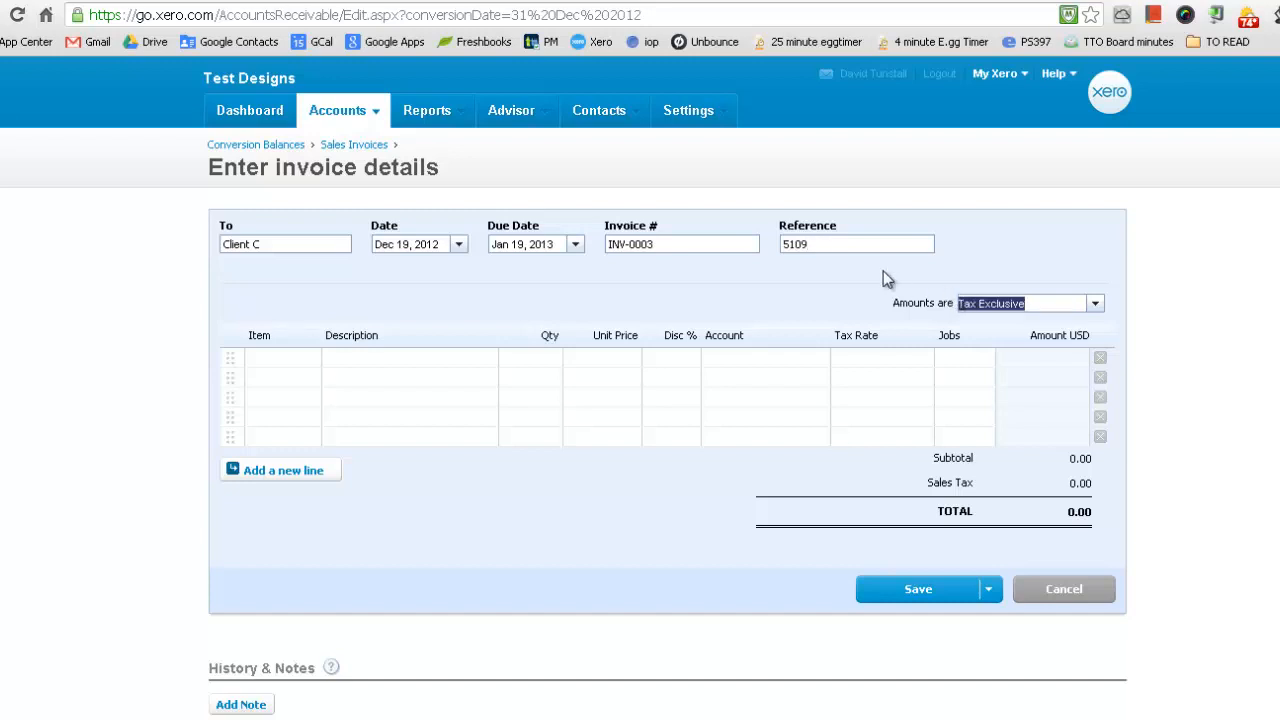
# Fill the first invoice line with the description Sketches, quantity 1 and unit price 1000, without an inventory item
pyautogui.click(300, 362)
pyautogui.click(312, 362)
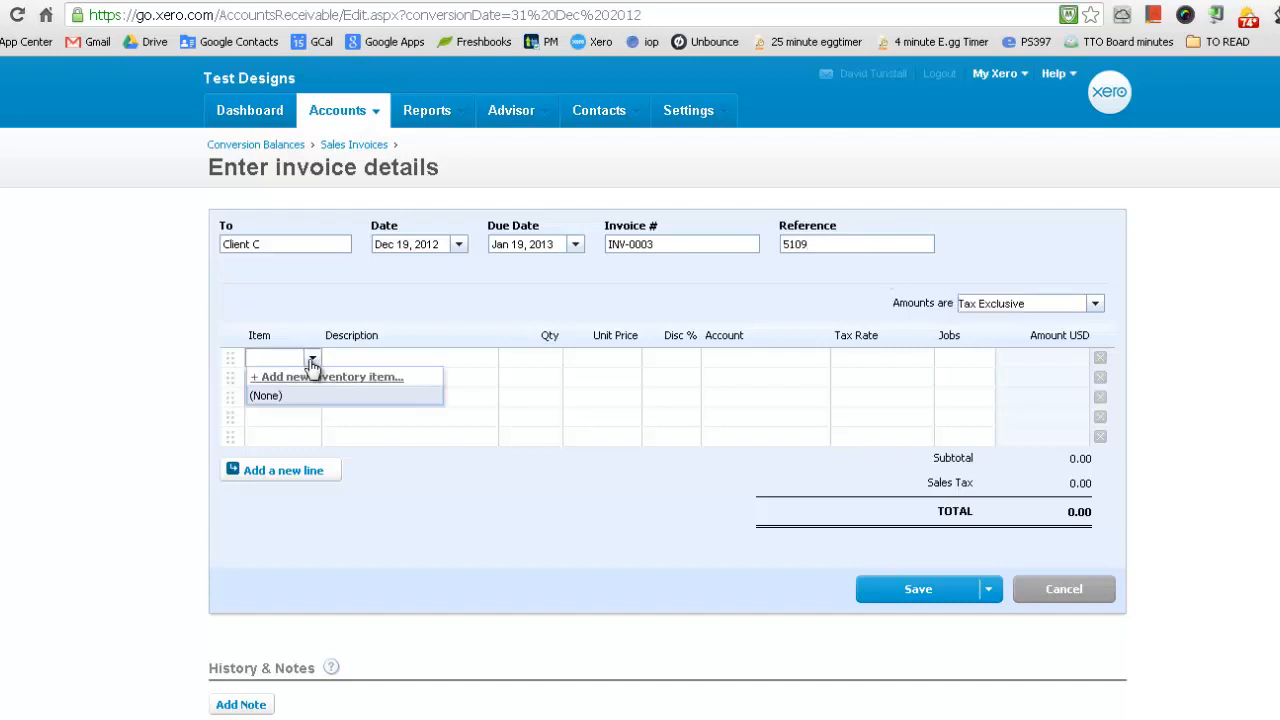
pyautogui.click(398, 358)
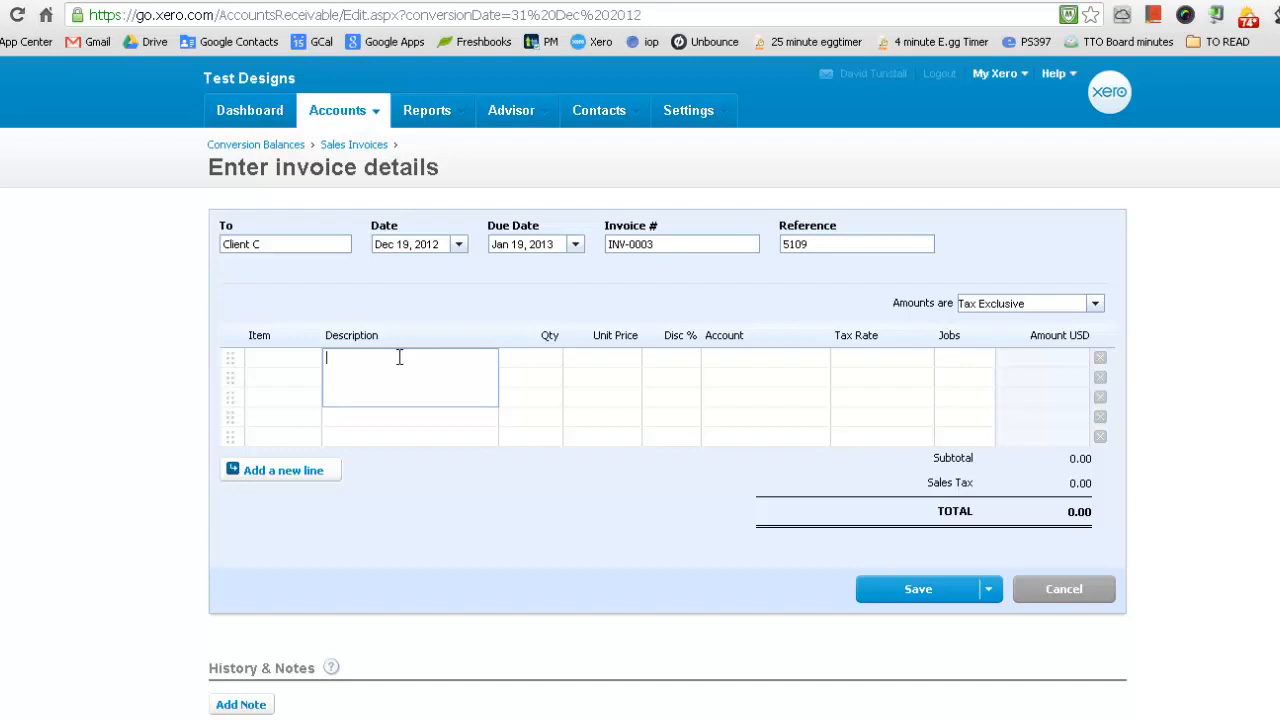
pyautogui.write('Sketches')
pyautogui.press('Tab')
pyautogui.write('1')
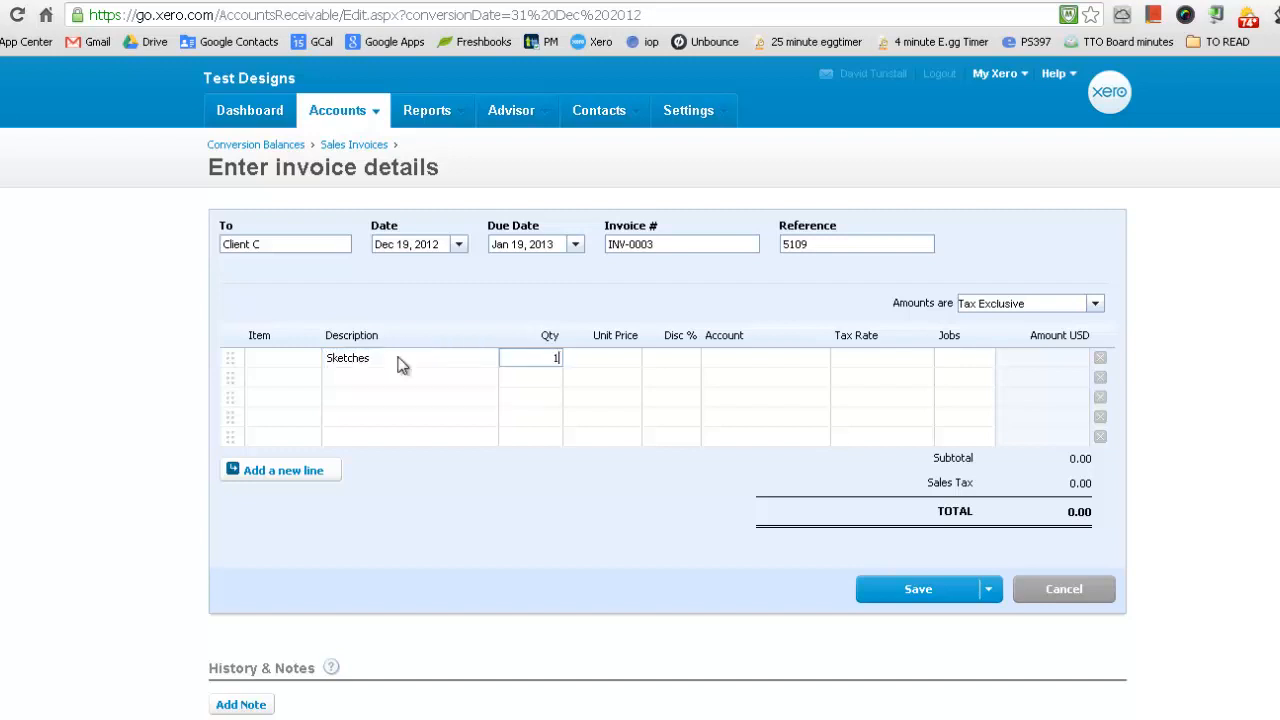
pyautogui.press('Tab')
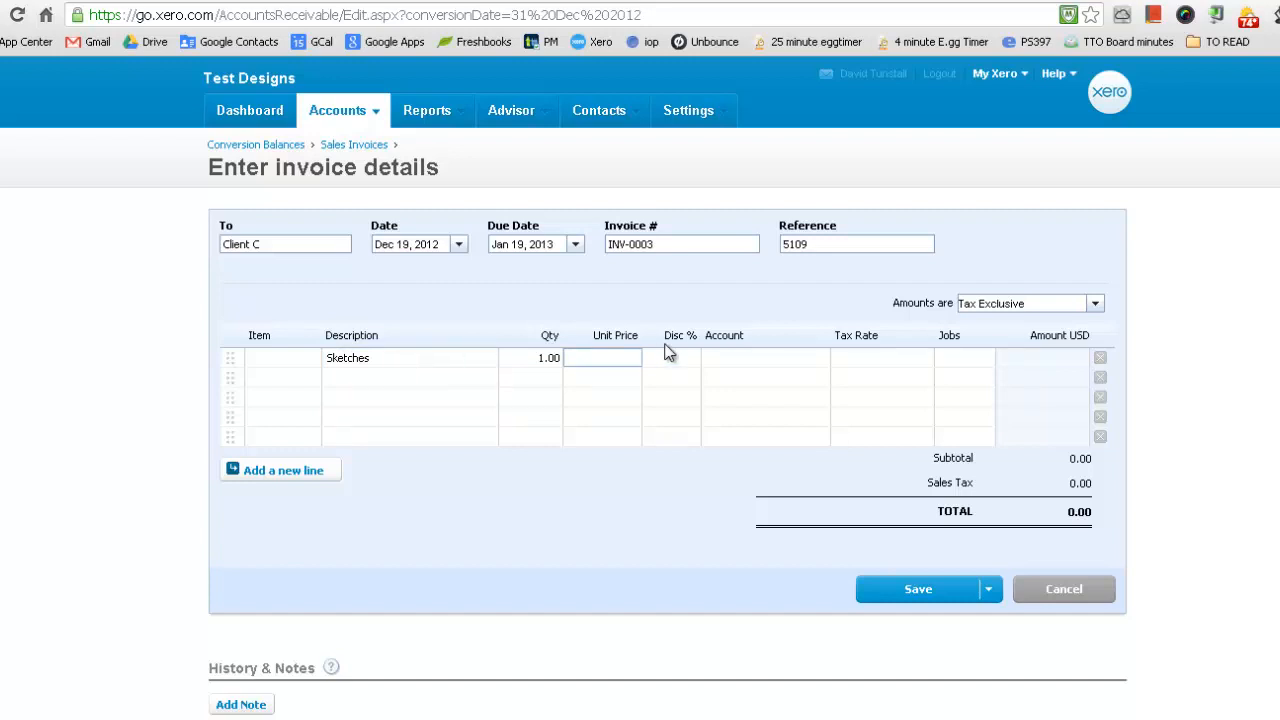
pyautogui.write('1000')
pyautogui.press('Tab')
pyautogui.press('Tab')
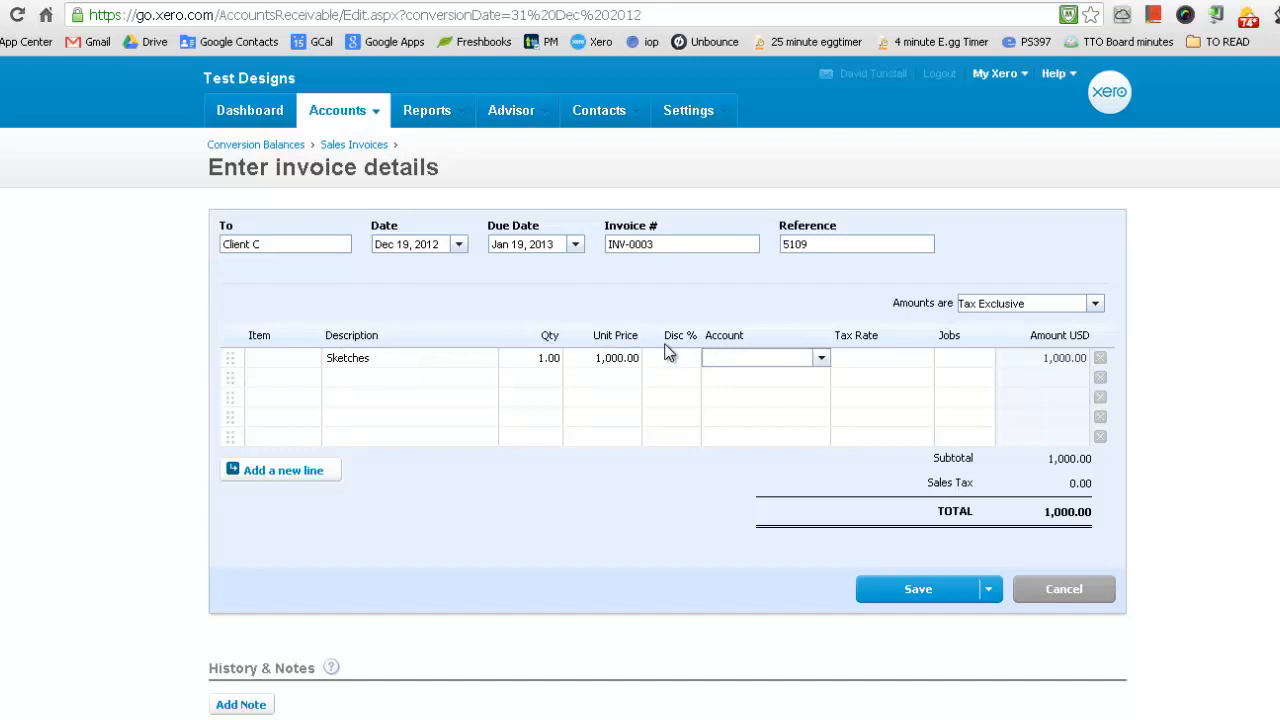
# Assign the Sketches line to the account 400 - Sales
pyautogui.click(821, 359)
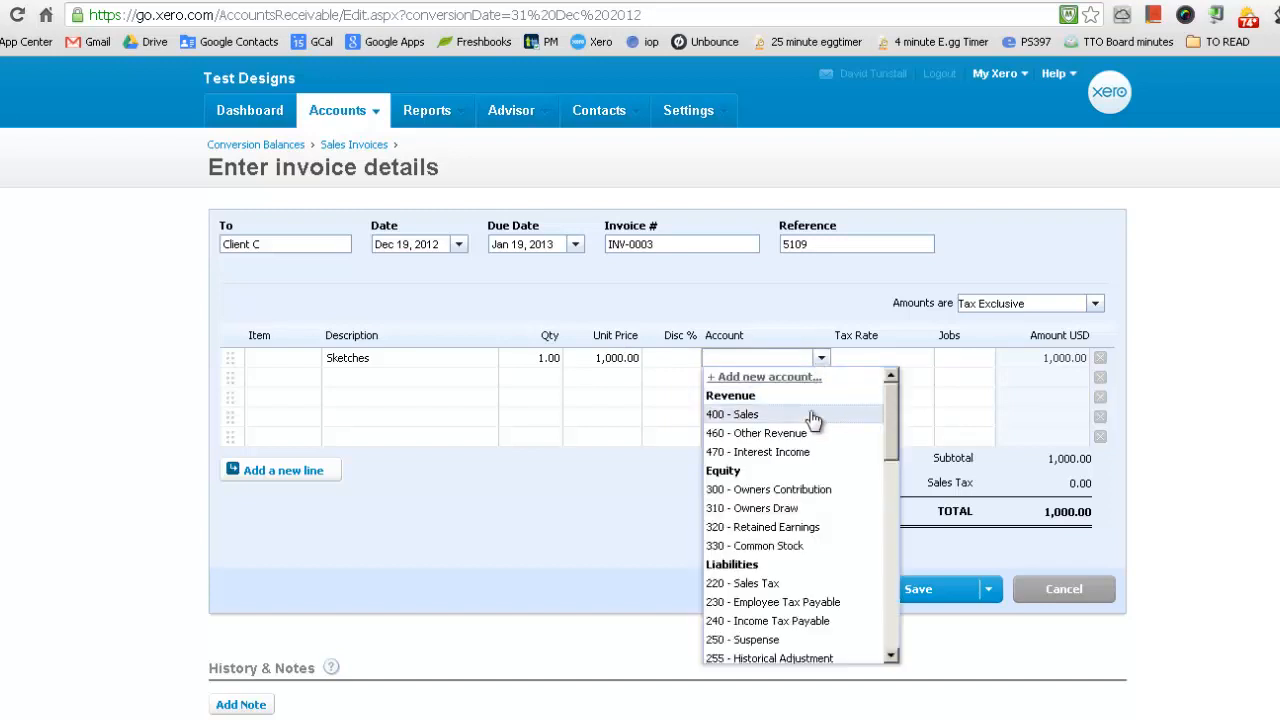
pyautogui.click(760, 414)
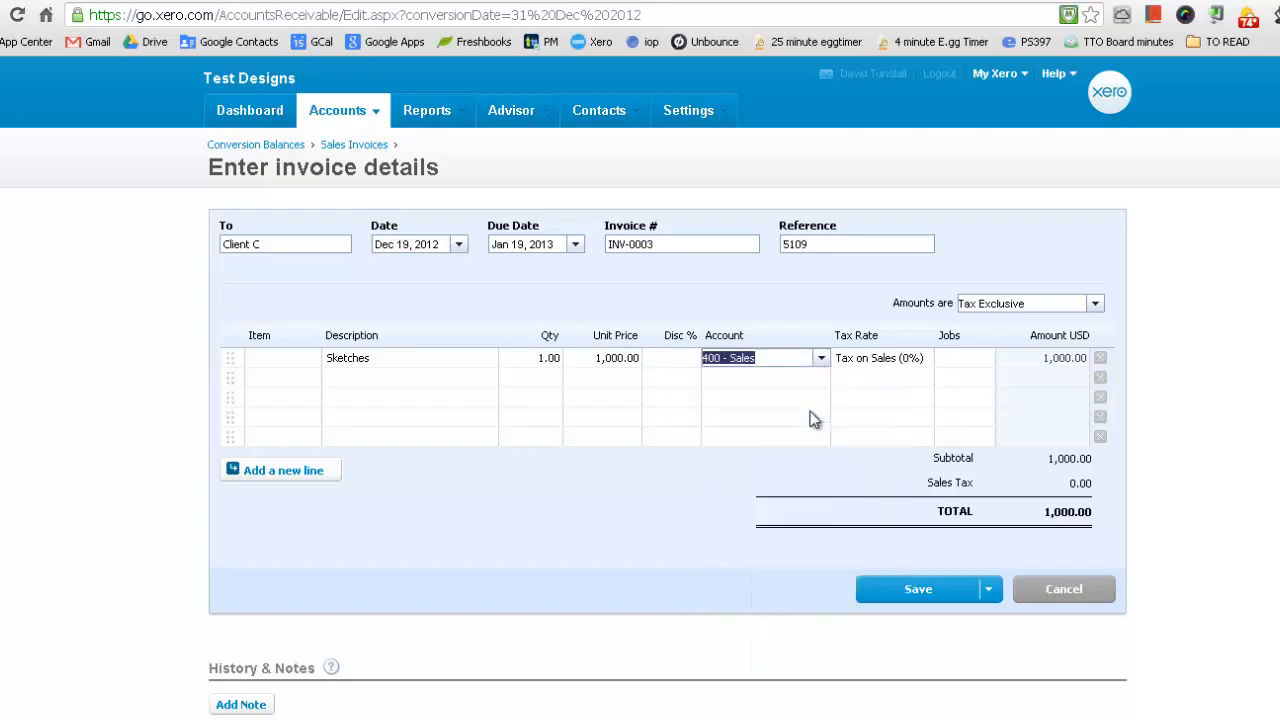
pyautogui.click(953, 337)
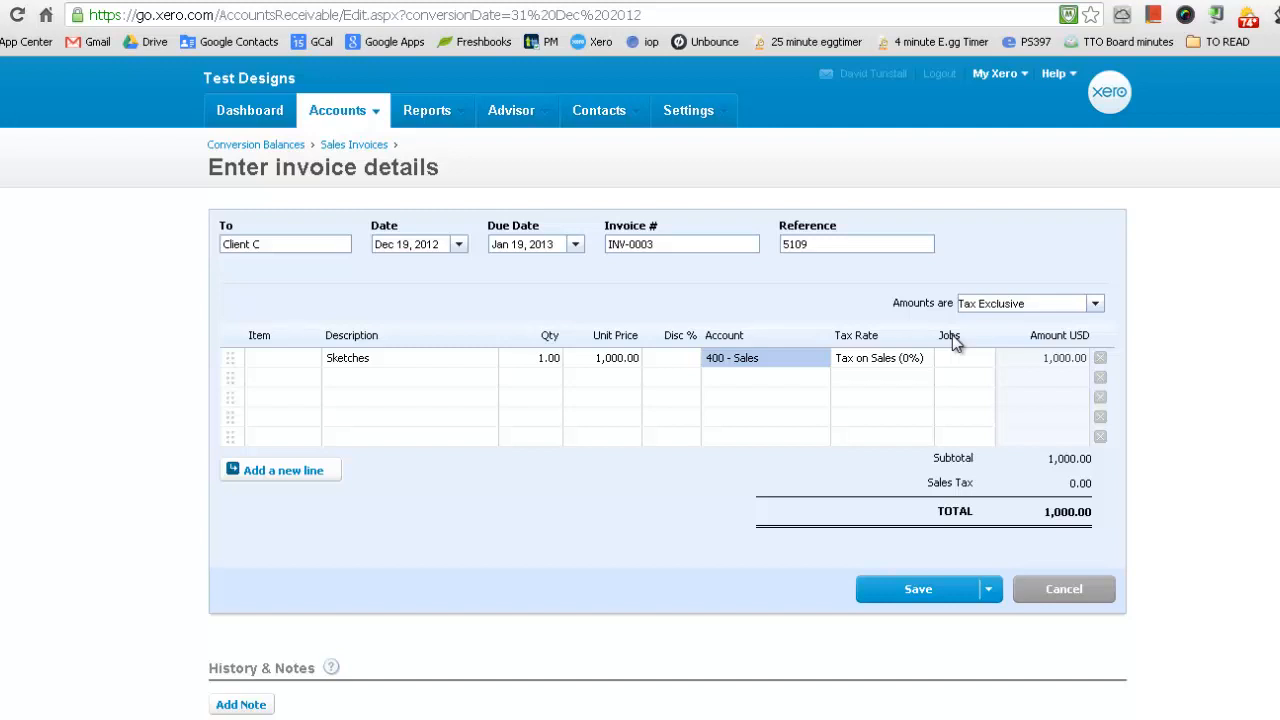
# Assign the Sketches line to region East, save the invoice and continue past the sales invoices list
pyautogui.click(690, 113)
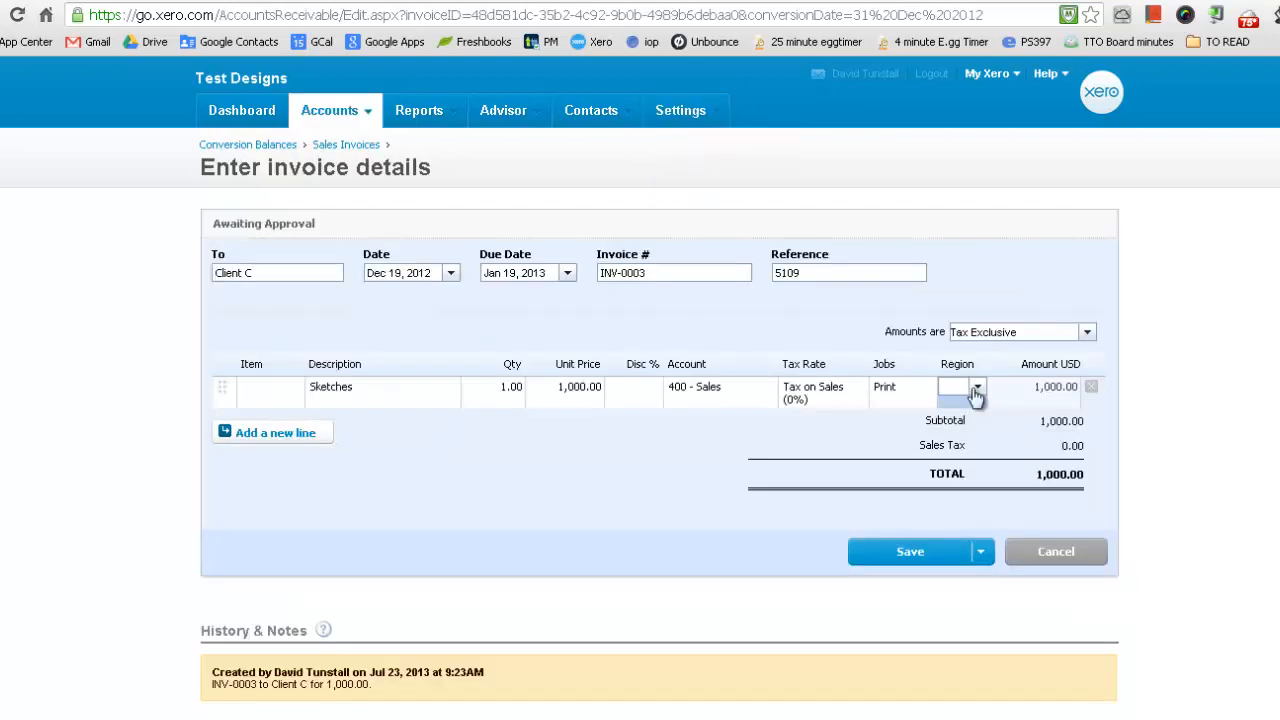
pyautogui.click(976, 387)
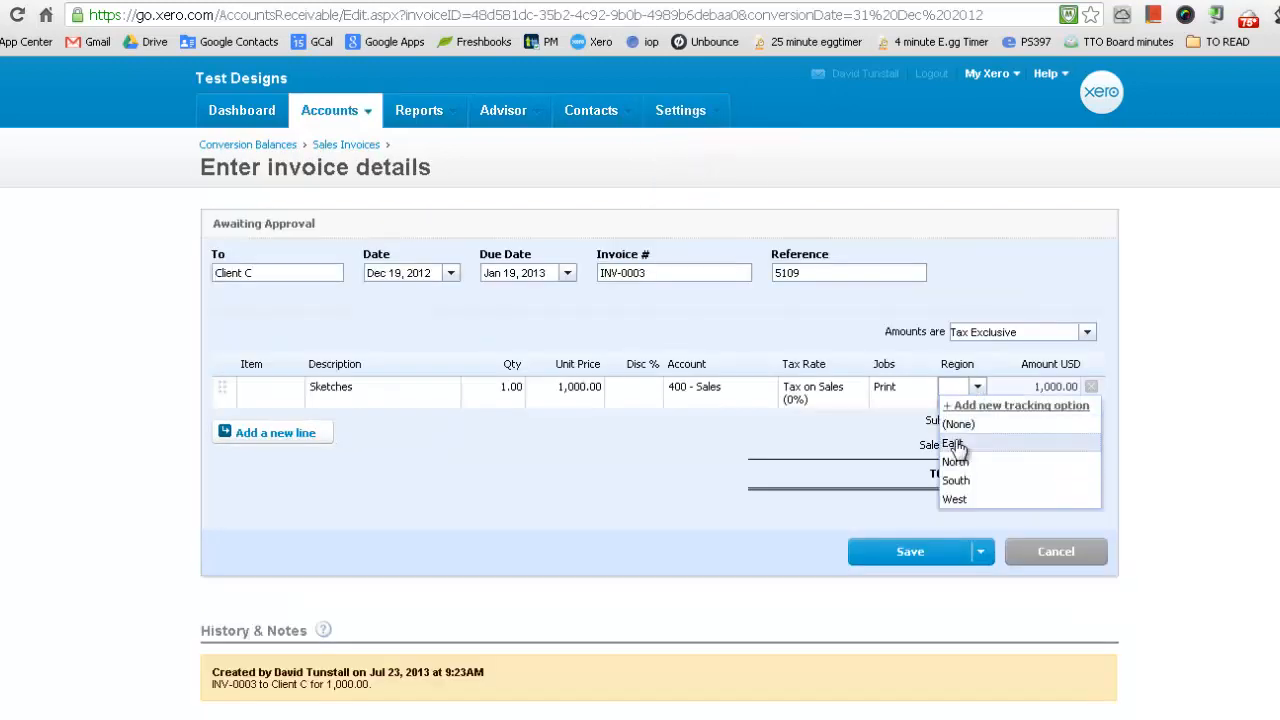
pyautogui.click(955, 444)
pyautogui.click(925, 551)
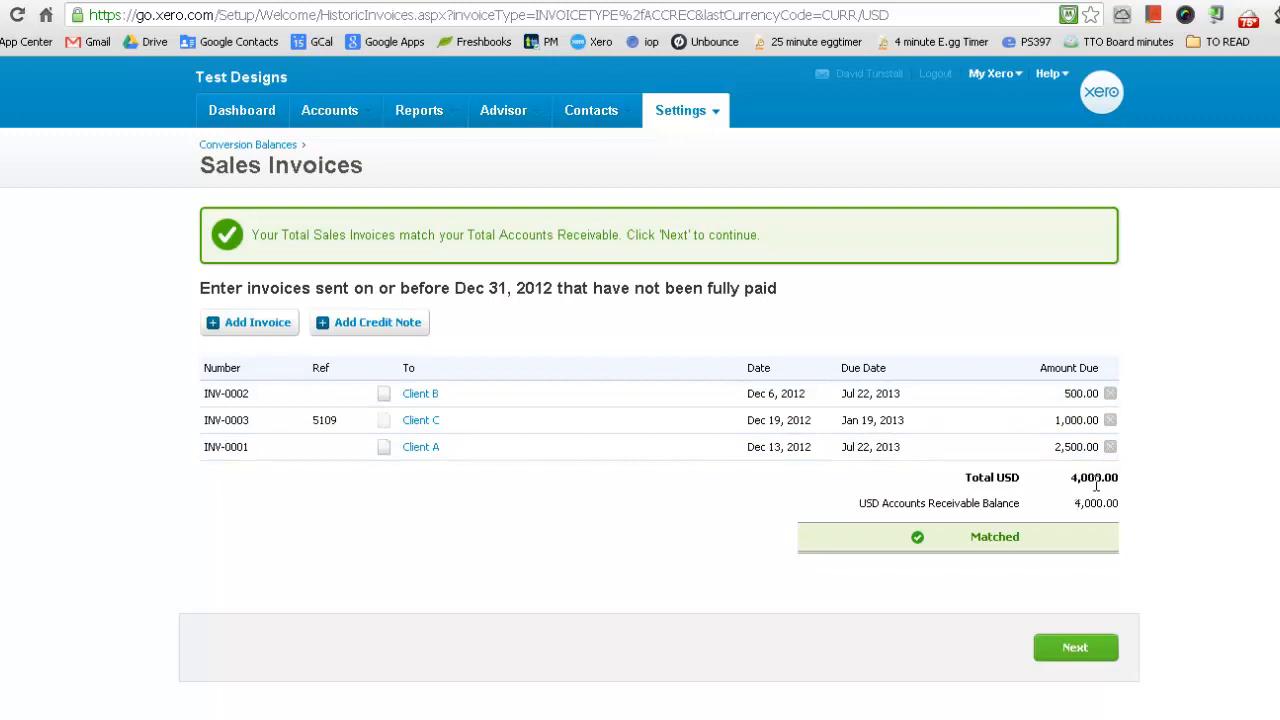
pyautogui.click(1075, 649)
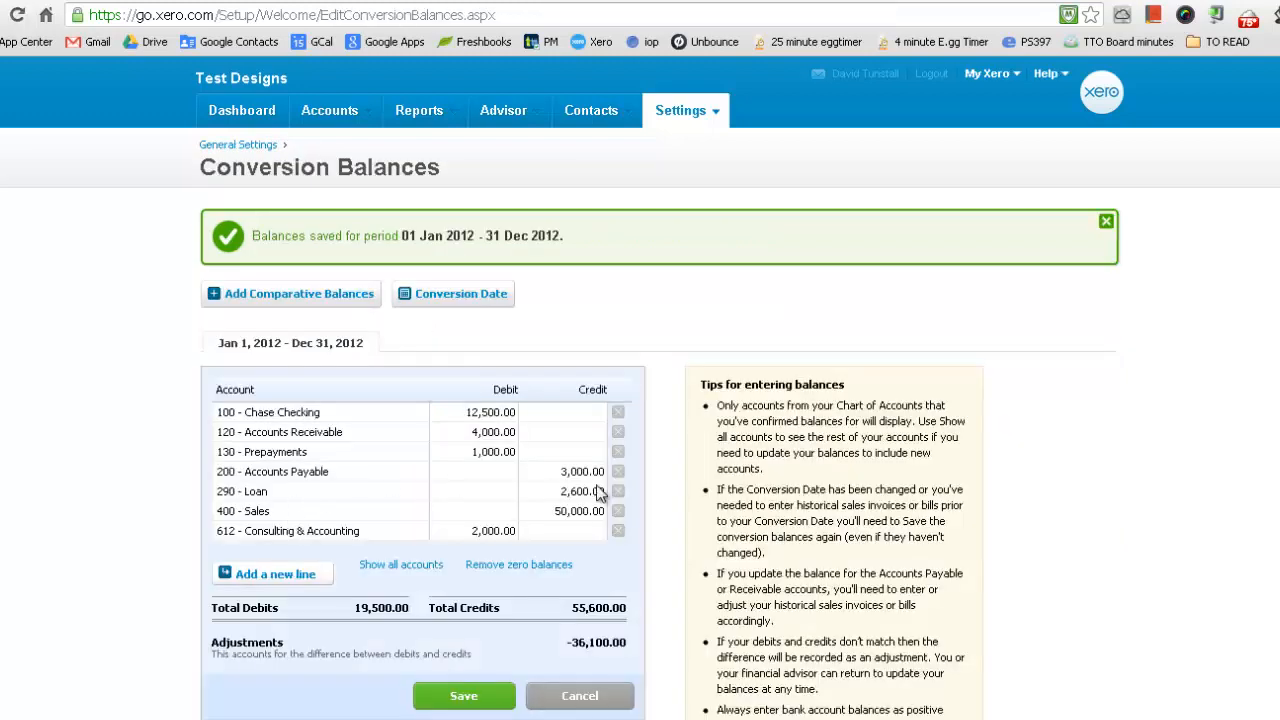
# Set the Accounts Payable credit balance to 4,000 and save the conversion balances
pyautogui.click(571, 473)
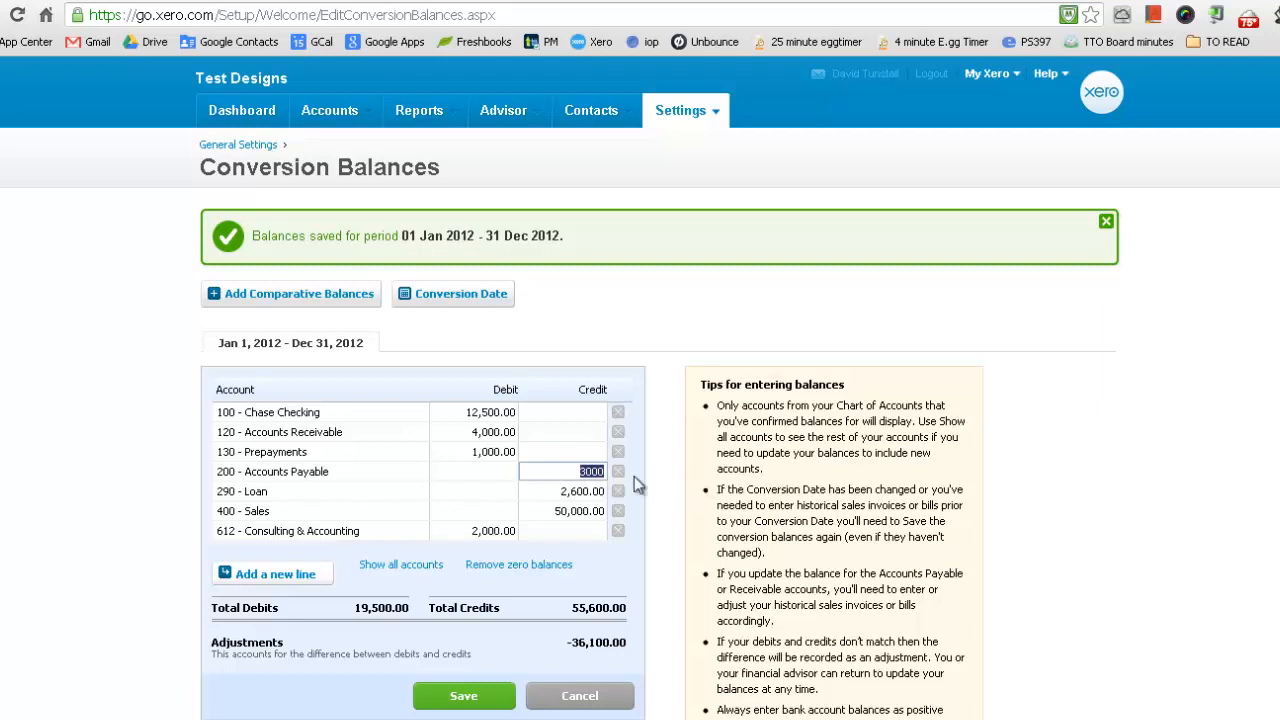
pyautogui.moveTo(566, 474); pyautogui.dragTo(630, 482)
pyautogui.write('4000')
pyautogui.press('Tab')
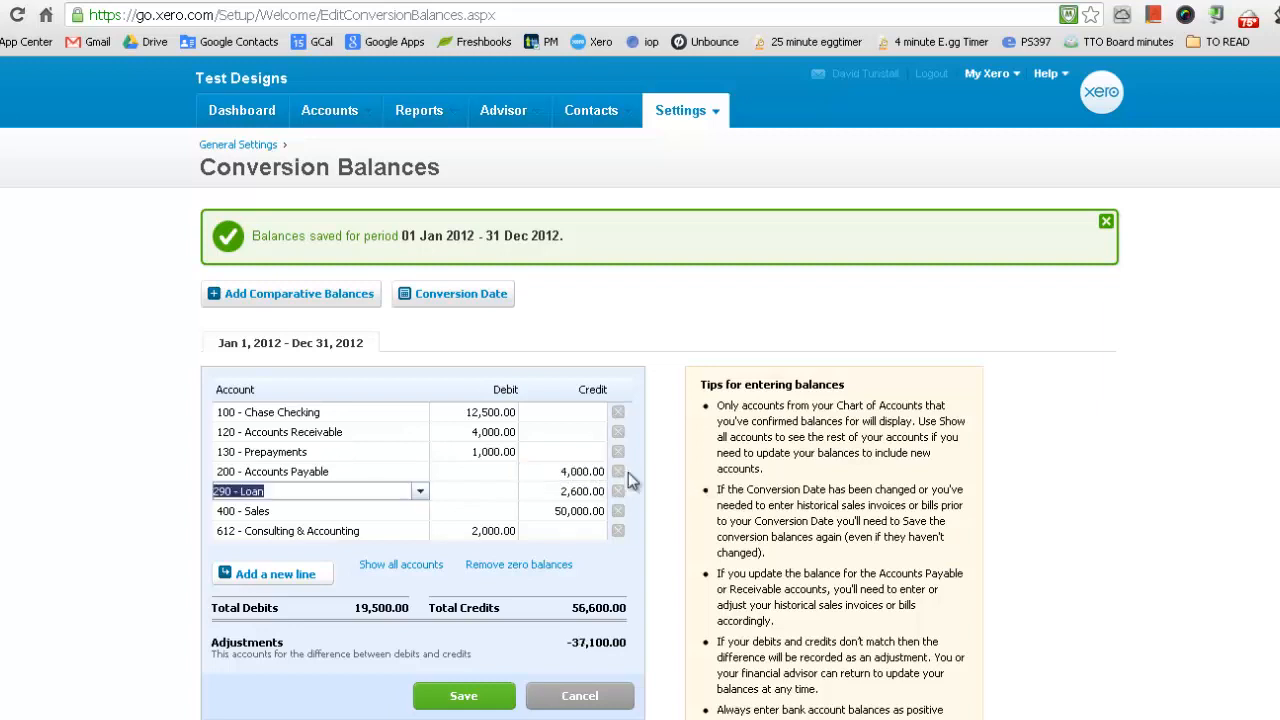
pyautogui.click(462, 698)
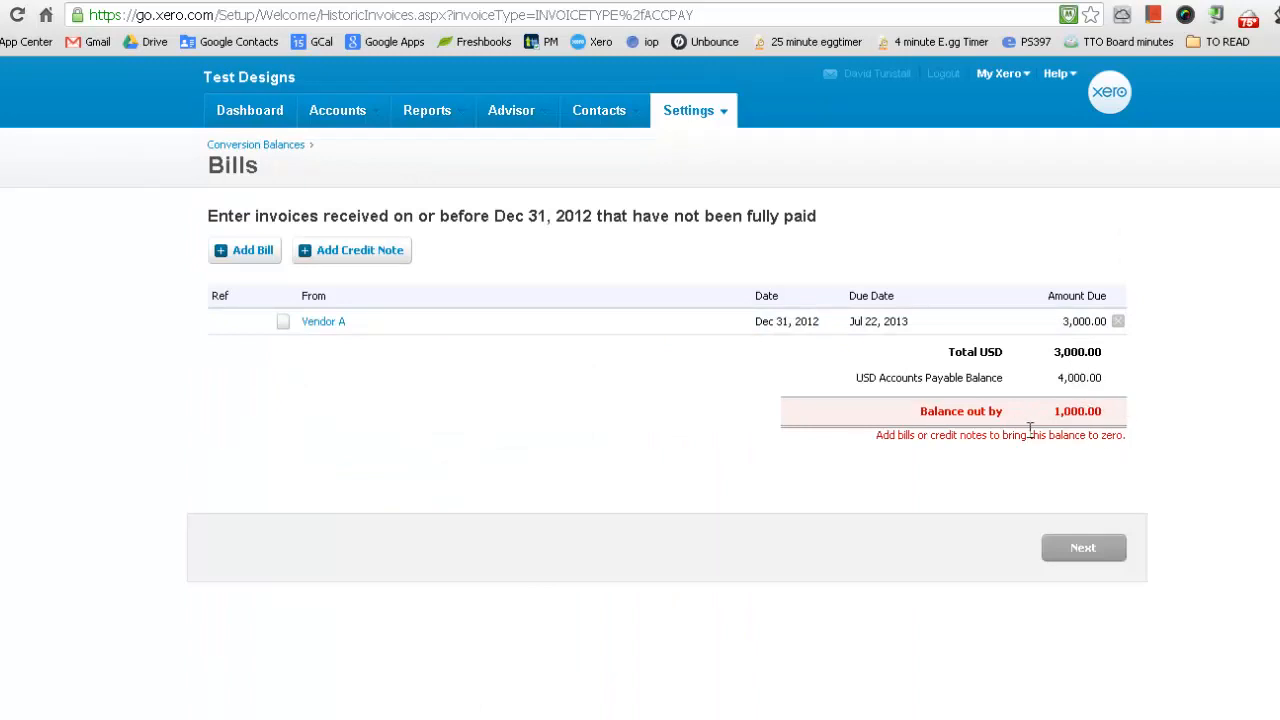
# Add a new historical bill and set its supplier to Vendor B
pyautogui.click(246, 251)
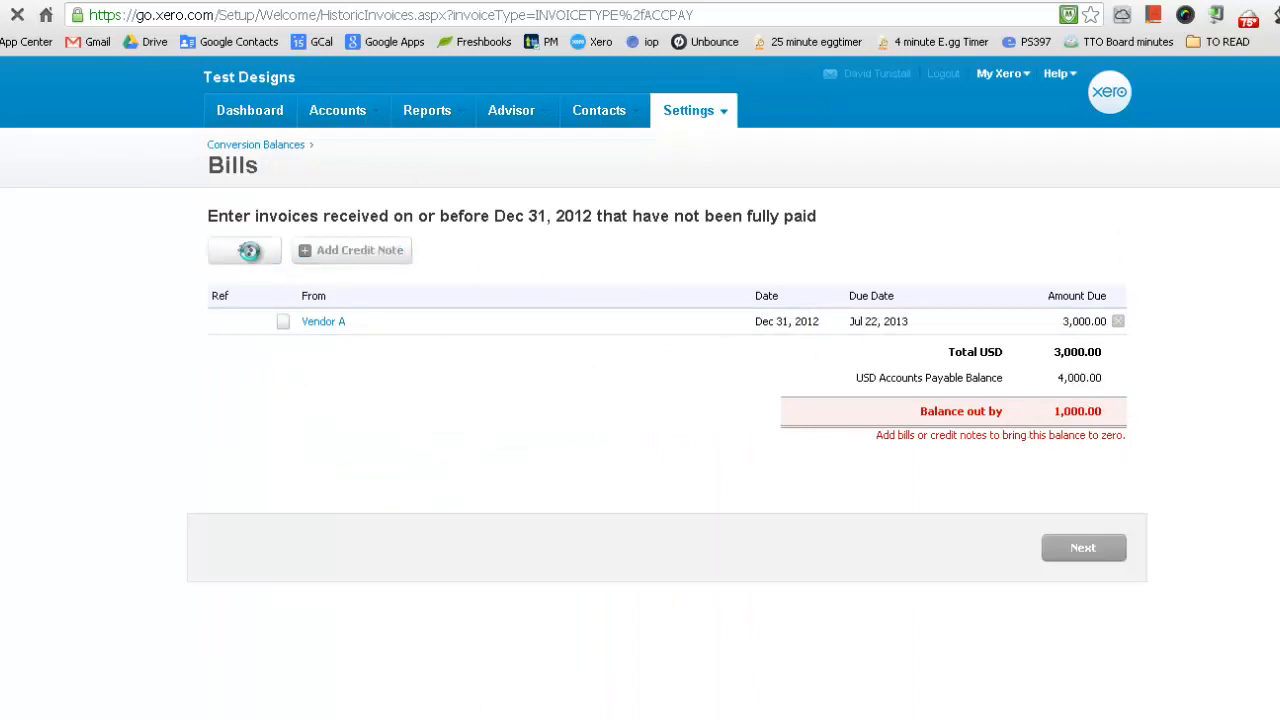
pyautogui.write('Vendor')
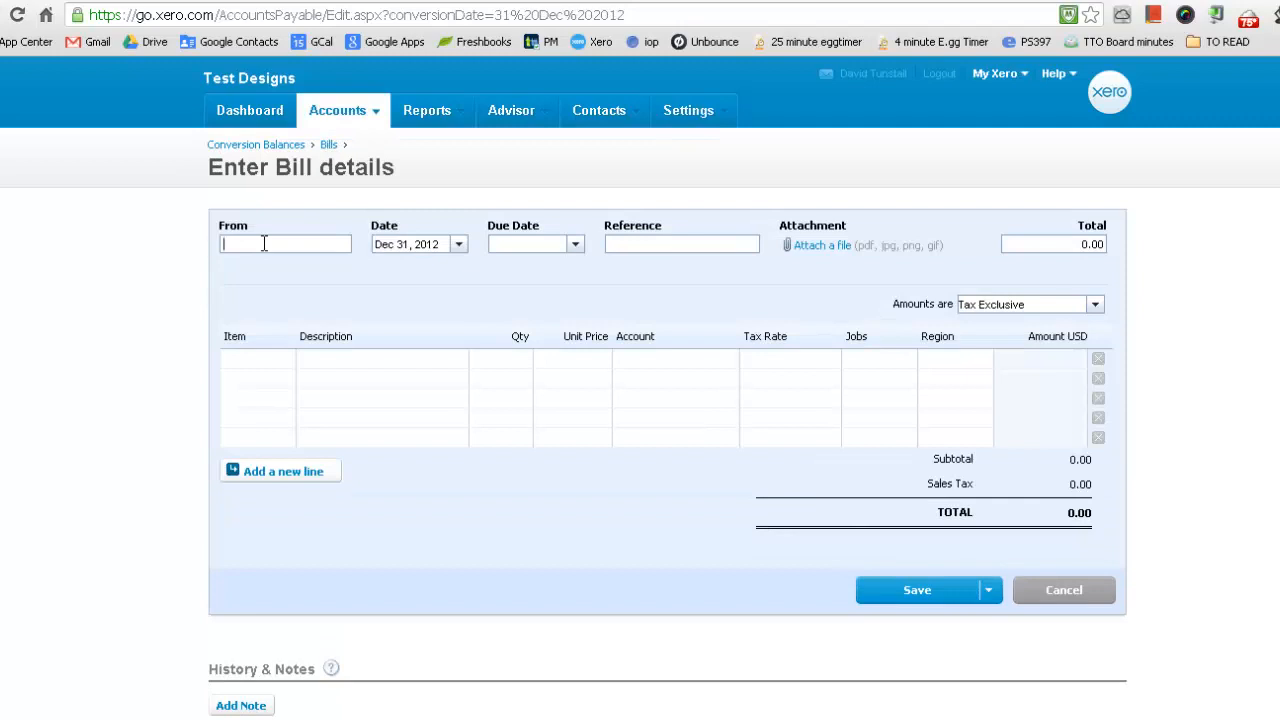
pyautogui.write(' E')
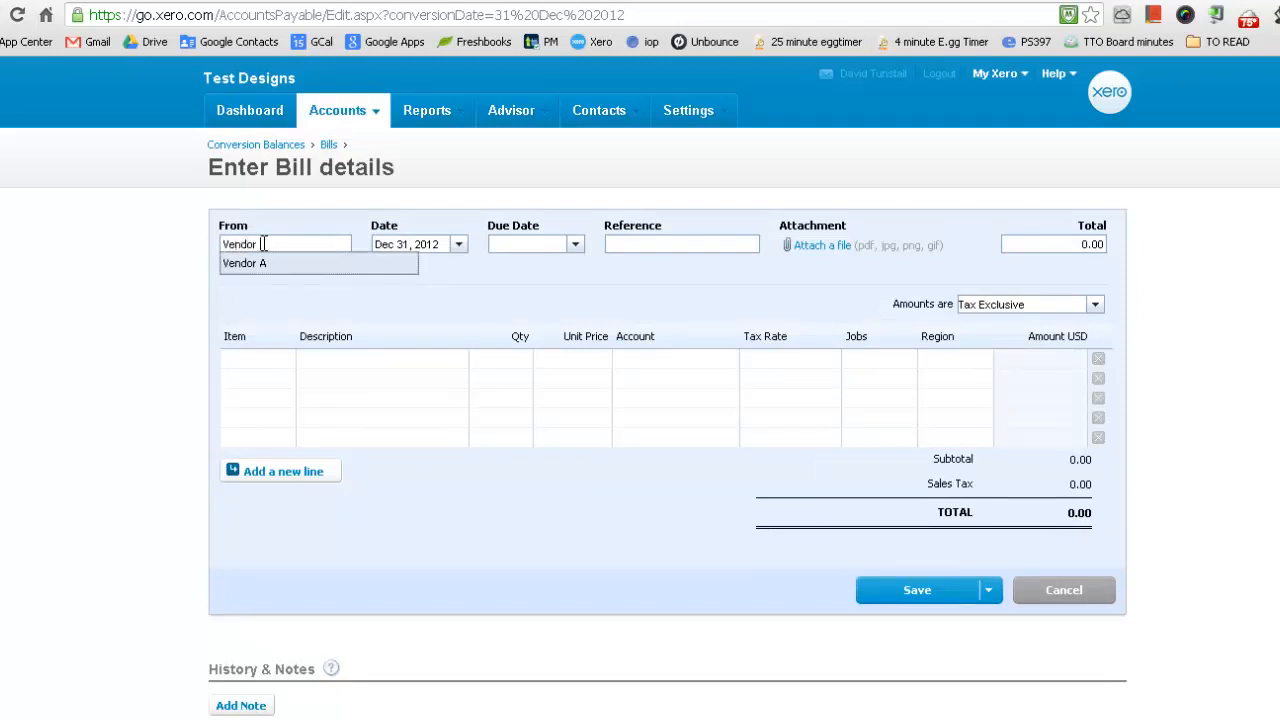
pyautogui.press('Tab')
pyautogui.press('Tab')
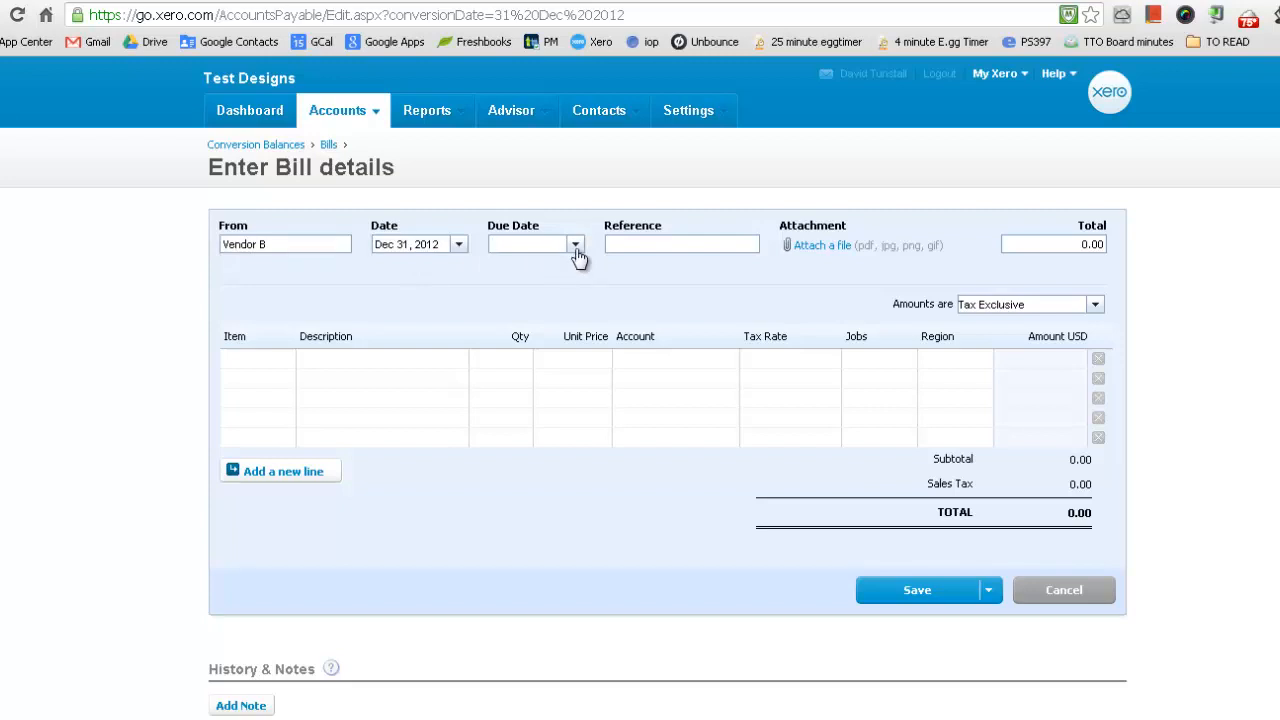
# Set the Vendor B bill's due date to Jan 11, 2013
pyautogui.click(576, 245)
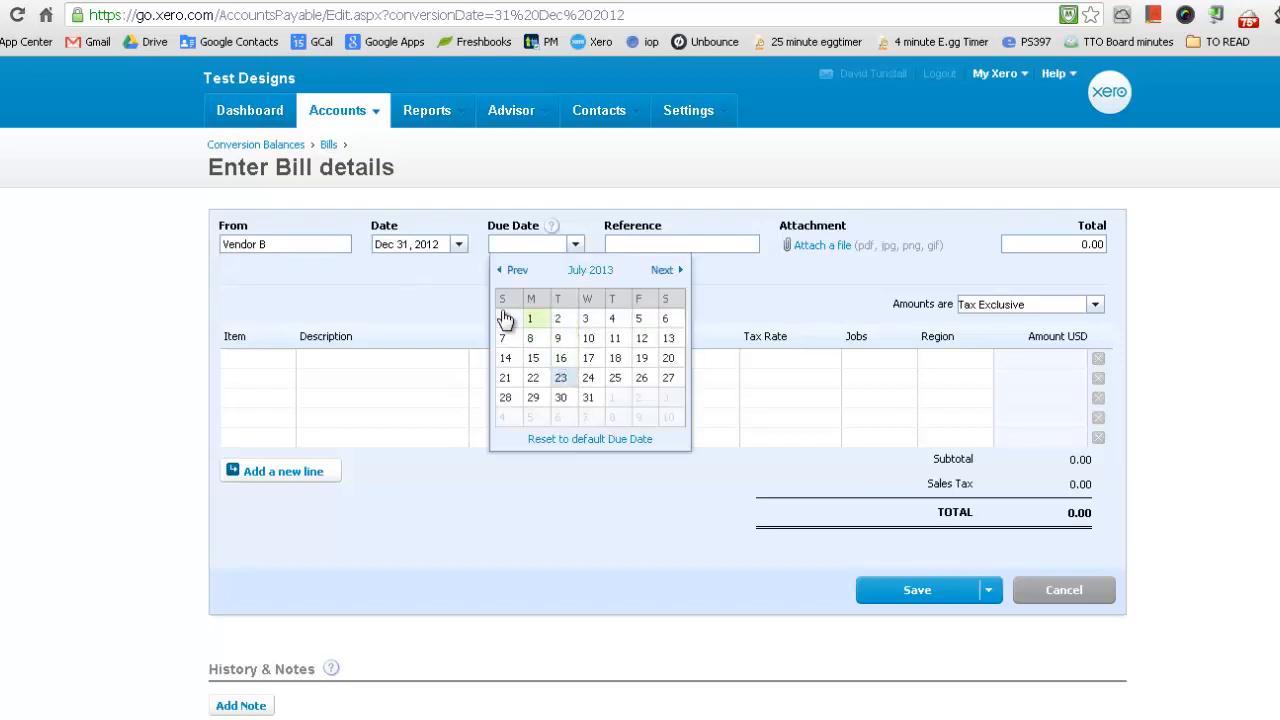
pyautogui.click(642, 340)
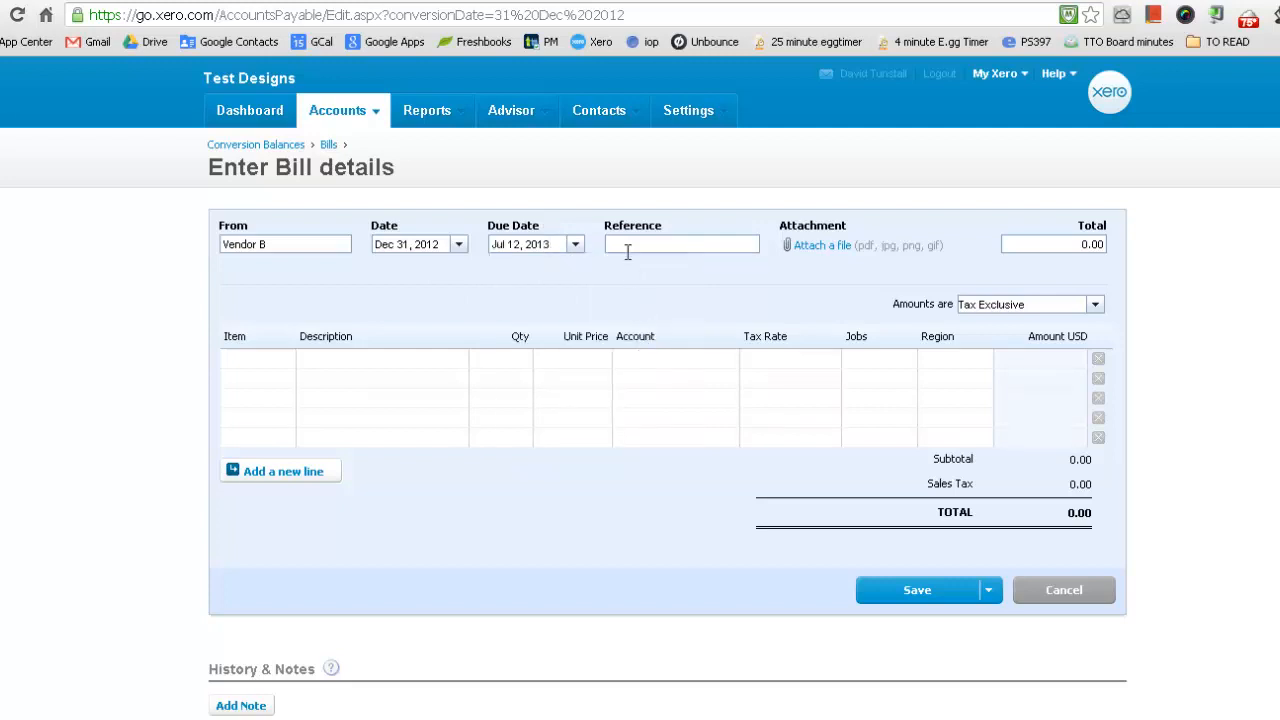
pyautogui.click(508, 244)
pyautogui.press('BackSpace')
pyautogui.write('1')
pyautogui.click(575, 244)
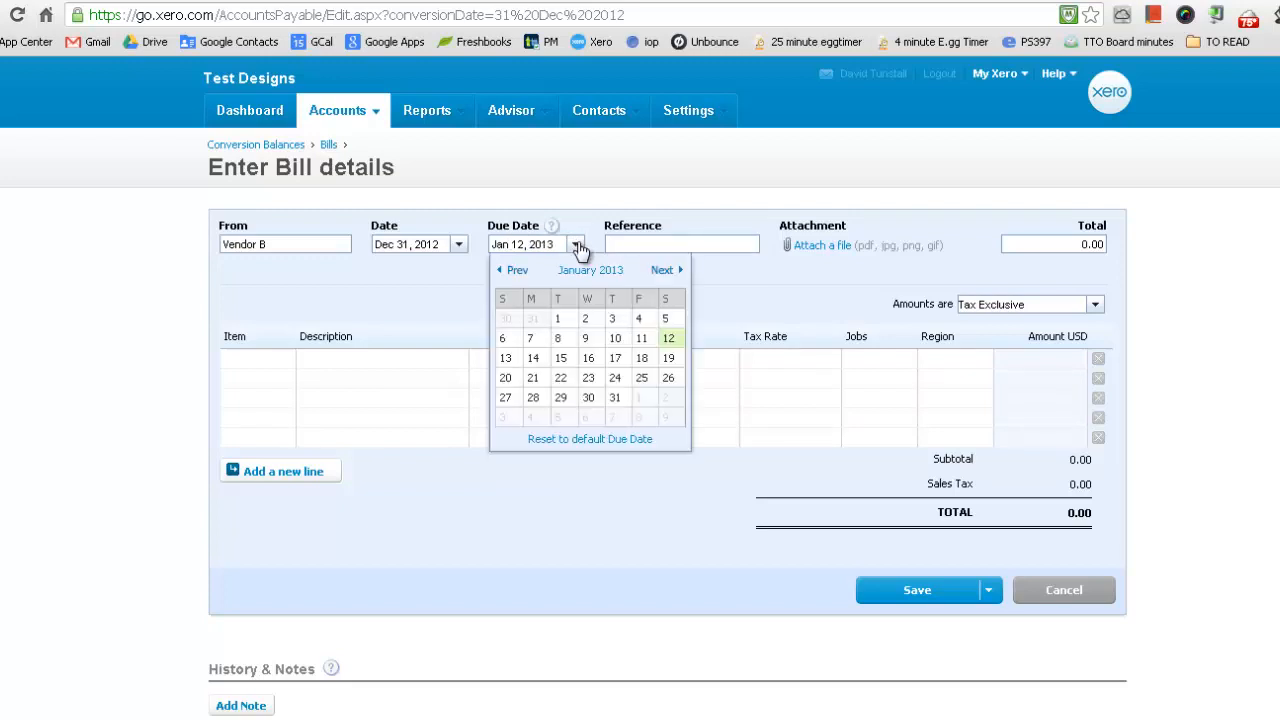
pyautogui.click(643, 340)
# Give the Vendor B bill the reference 6321 and an expected total of 1000
pyautogui.click(667, 243)
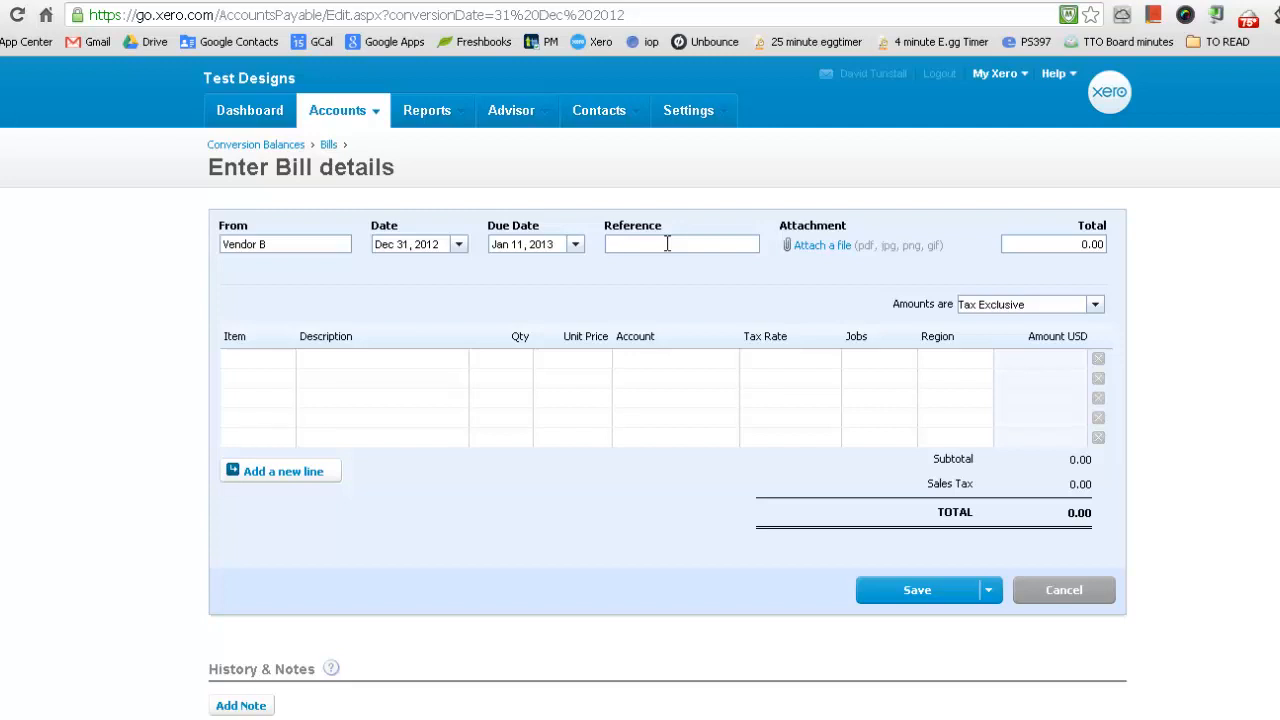
pyautogui.write('6321')
pyautogui.press('Tab')
pyautogui.write('1000')
pyautogui.press('Tab')
pyautogui.press('Tab')
pyautogui.press('Tab')
# Fill the first bill line with the description Supplies, quantity 1 and unit price 1000, without an inventory item
pyautogui.click(285, 360)
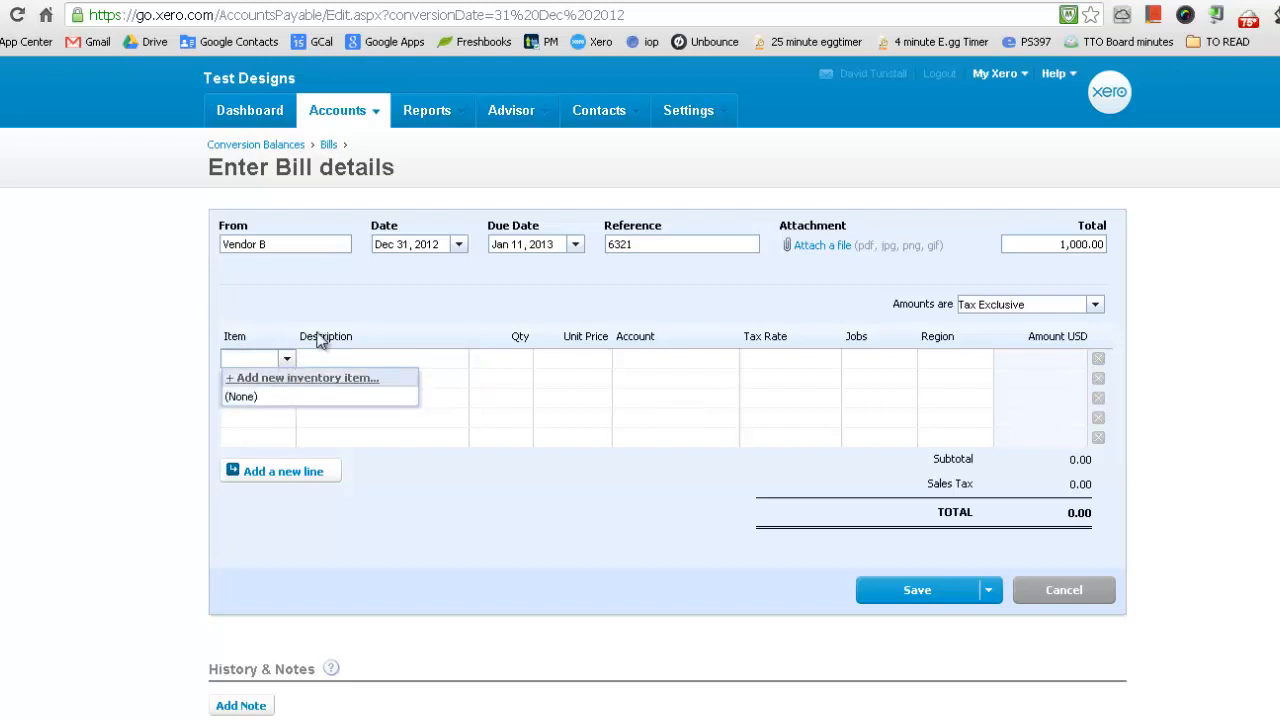
pyautogui.click(320, 340)
pyautogui.click(323, 360)
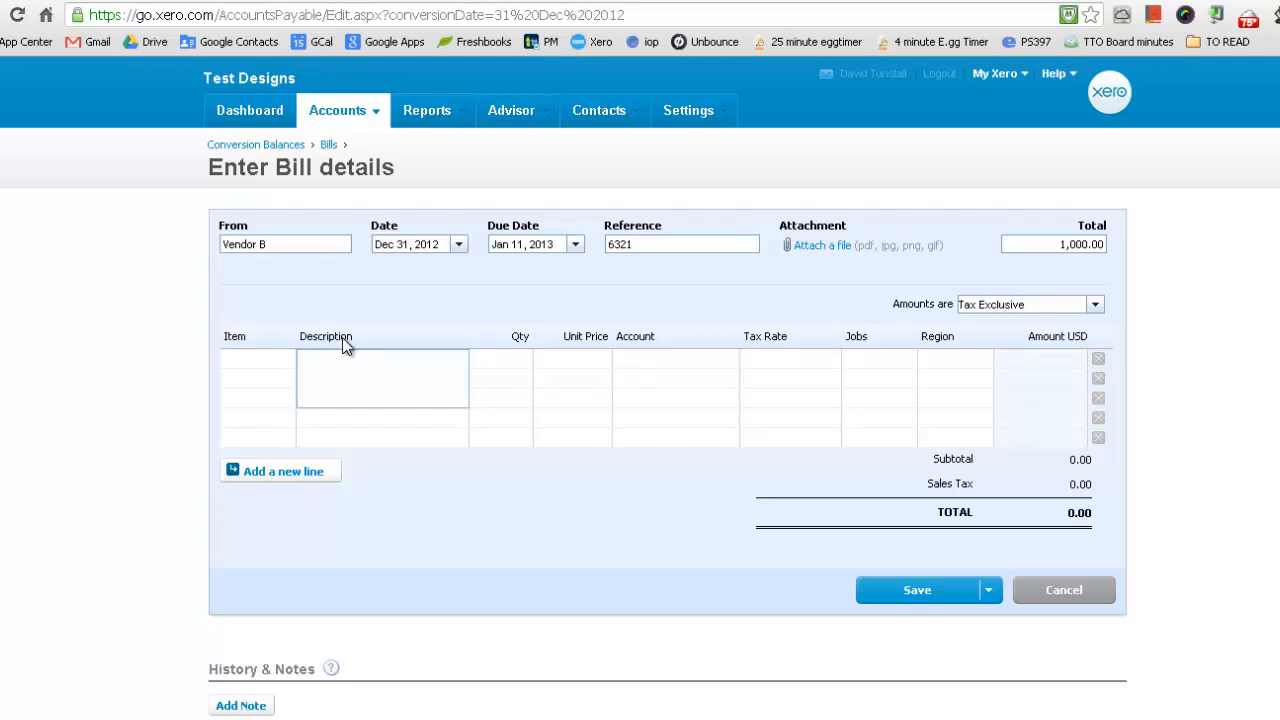
pyautogui.write('Supplies')
pyautogui.press('Tab')
pyautogui.write('1')
pyautogui.press('Tab')
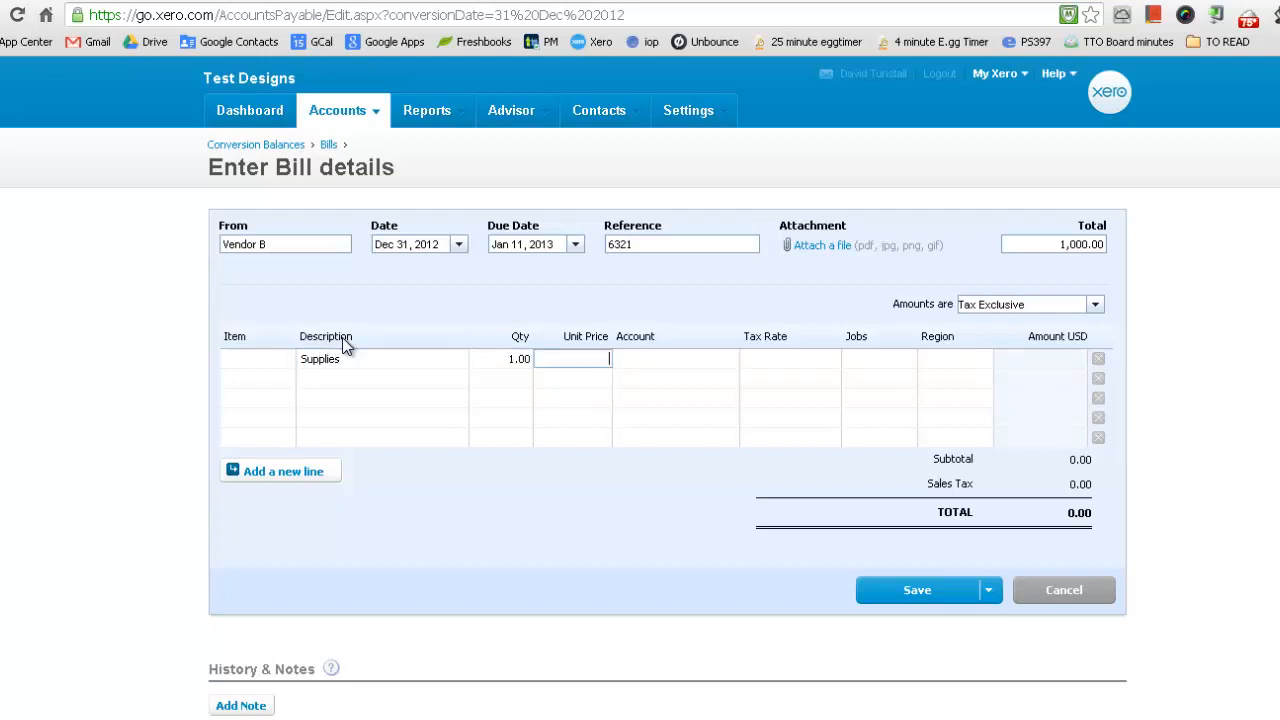
pyautogui.write('1000')
pyautogui.press('Tab')
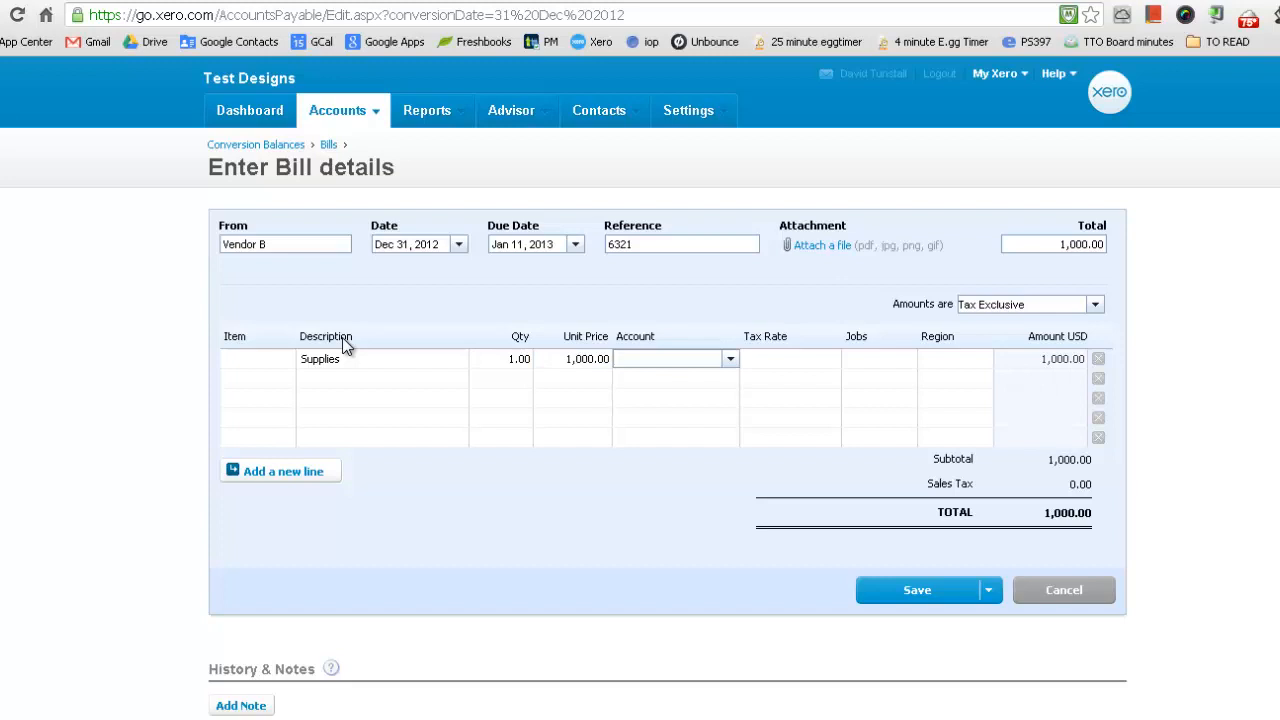
# Assign the Supplies line to account 500 - Cost of Goods Sold, job Print and region East
pyautogui.click(731, 361)
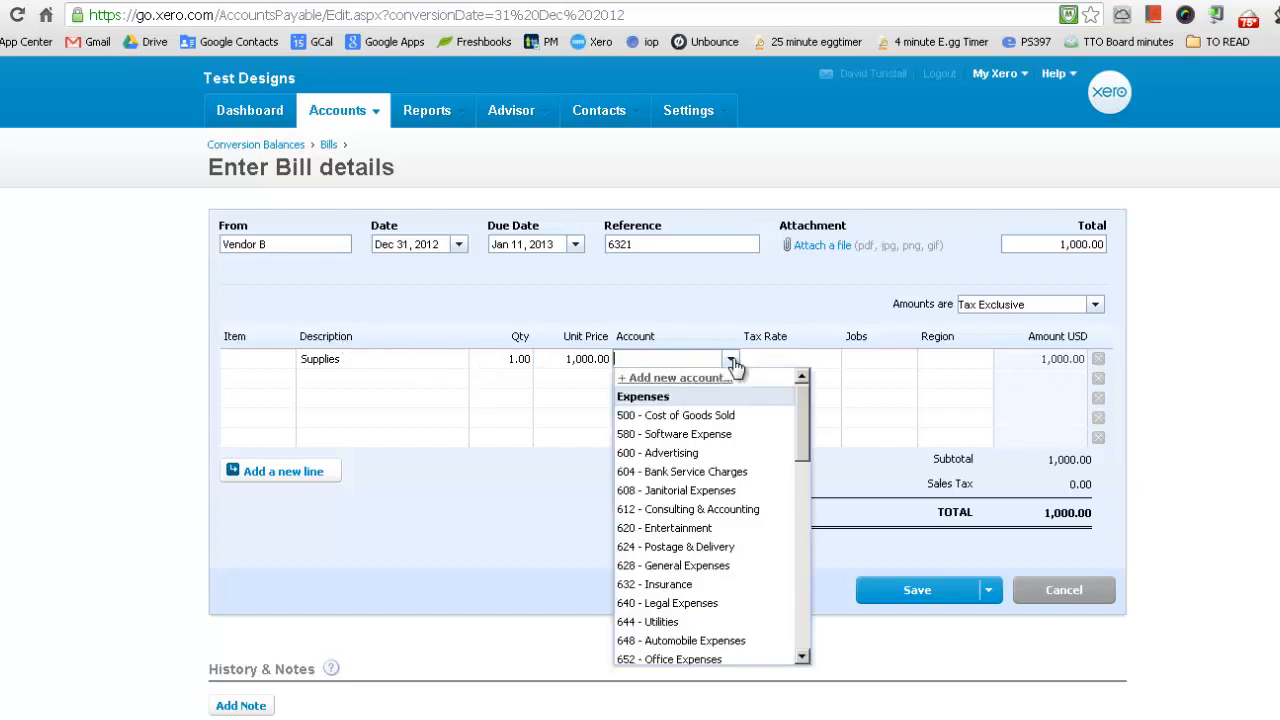
pyautogui.click(718, 416)
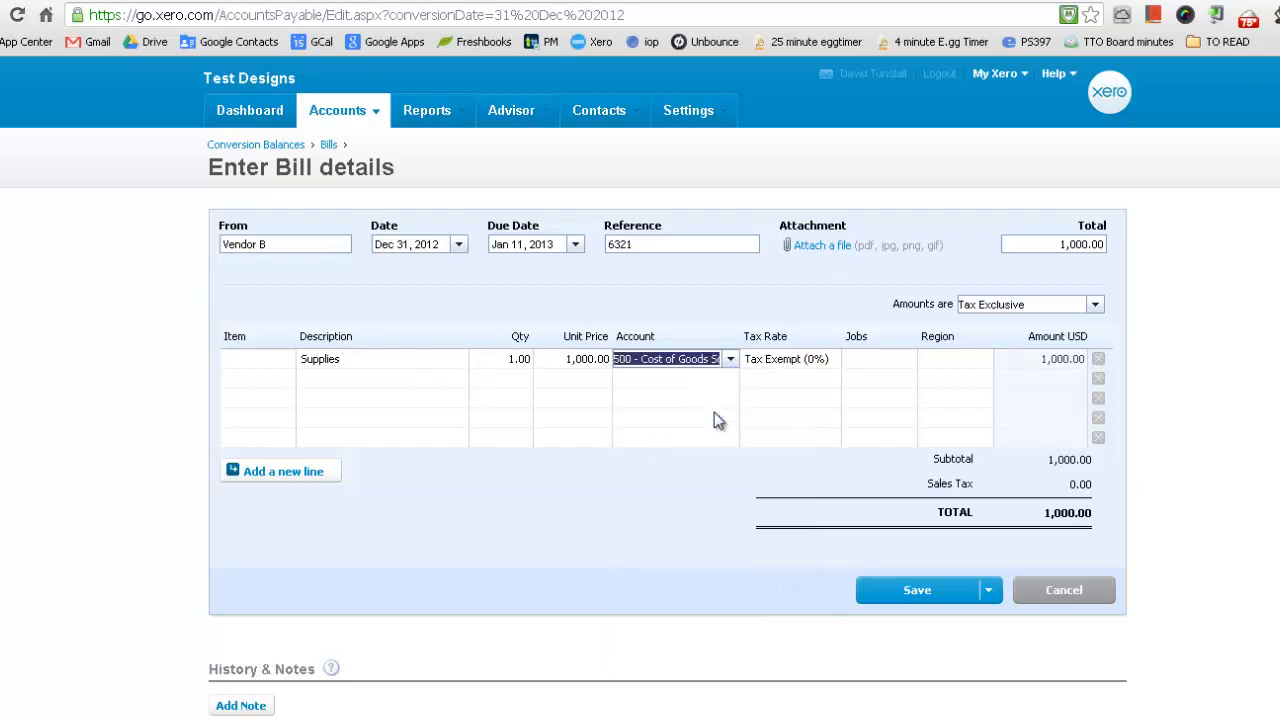
pyautogui.click(878, 362)
pyautogui.click(906, 362)
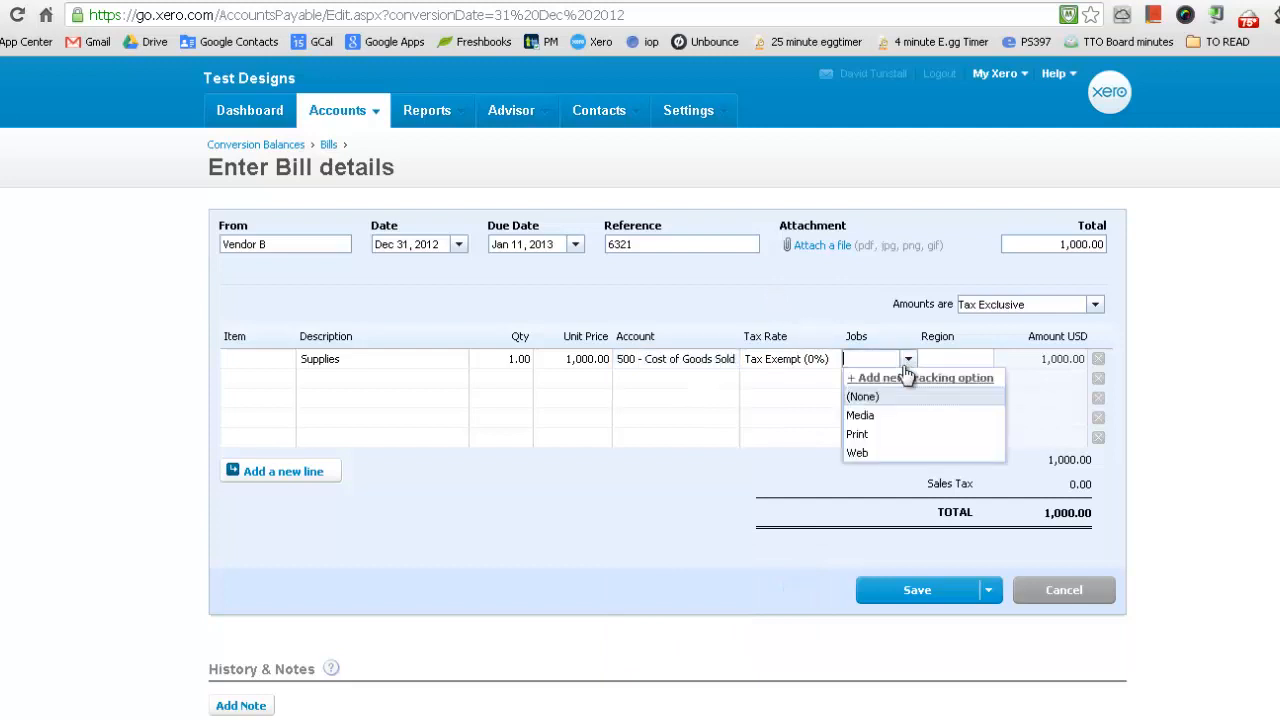
pyautogui.click(886, 437)
pyautogui.click(958, 362)
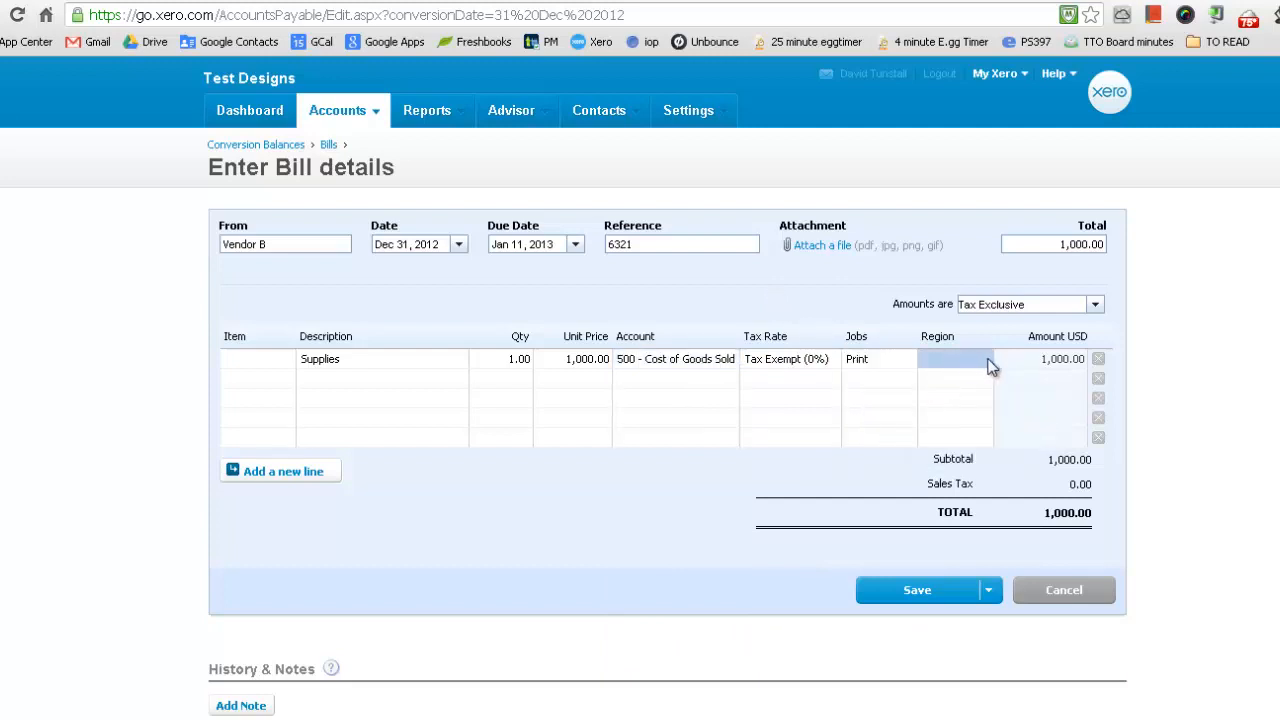
pyautogui.click(989, 367)
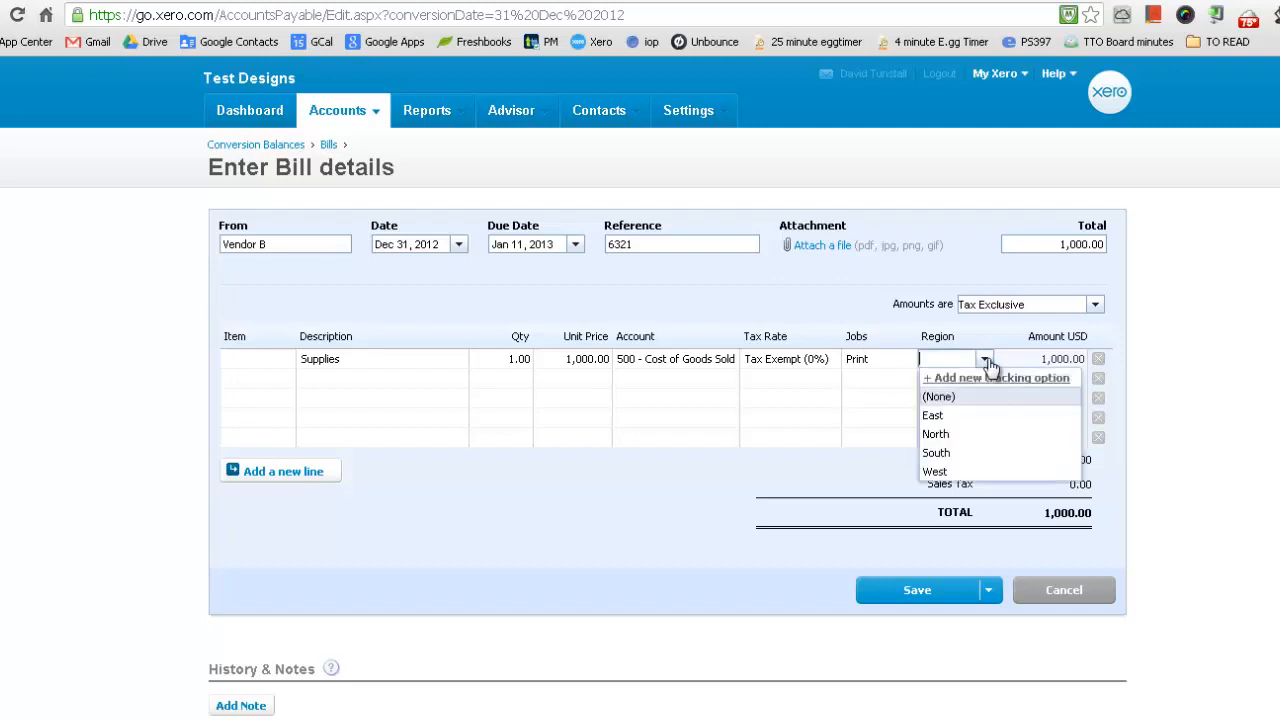
pyautogui.click(970, 413)
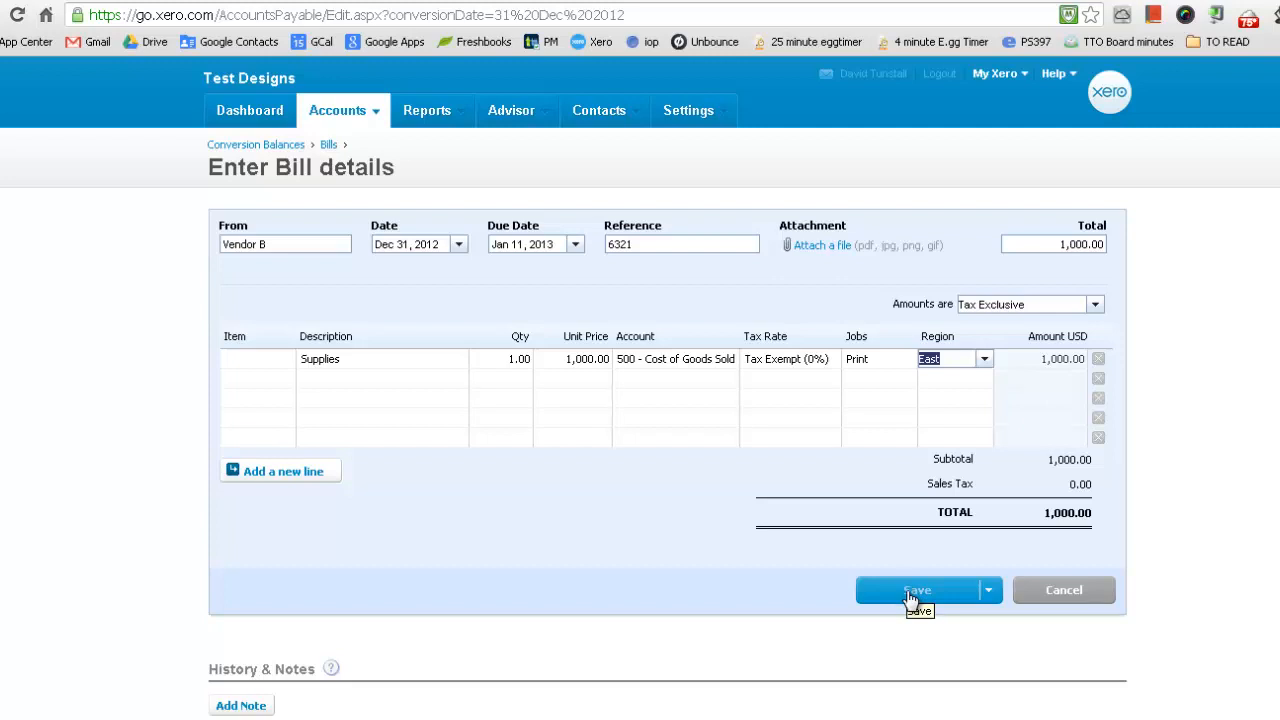
# Save the Vendor B bill and continue past the bills list to the conversion balances
pyautogui.click(911, 598)
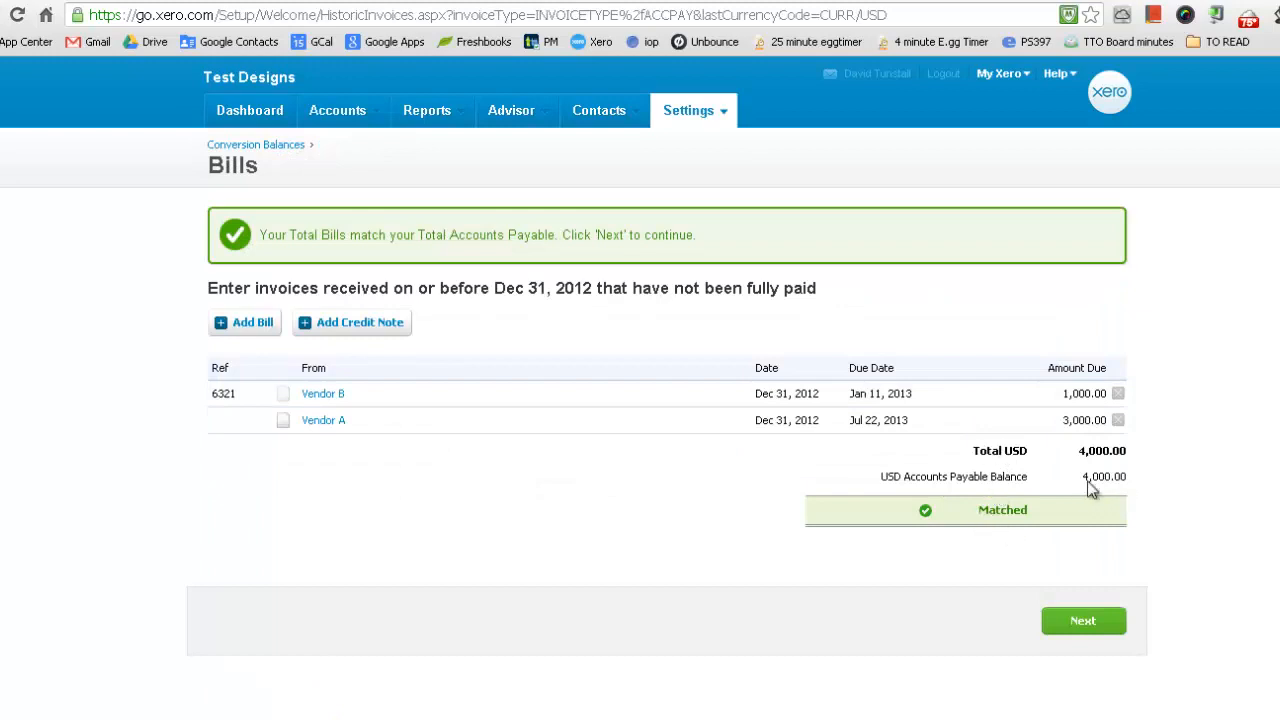
pyautogui.click(1085, 624)
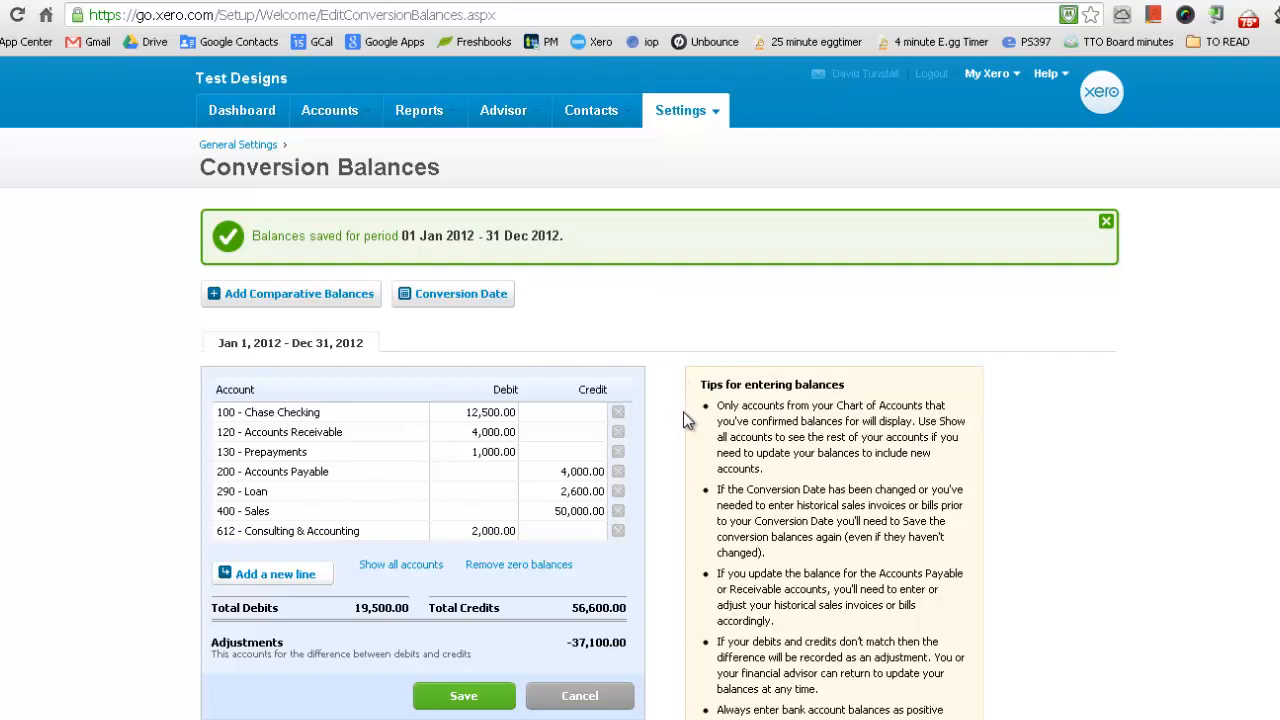
pyautogui.scroll(-1, 685, 420)
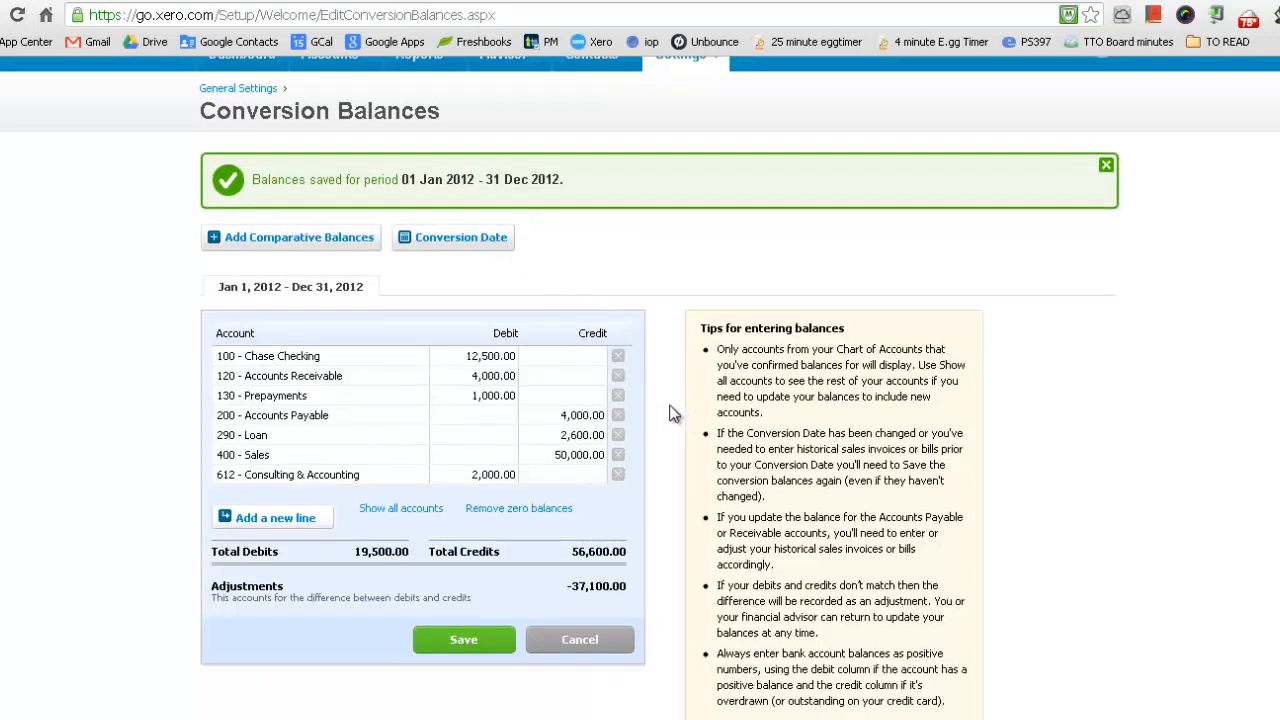
pyautogui.scroll(1, 672, 410)
# Check the dashboard, and reopen the conversion balances from the settings to save them again
pyautogui.click(228, 113)
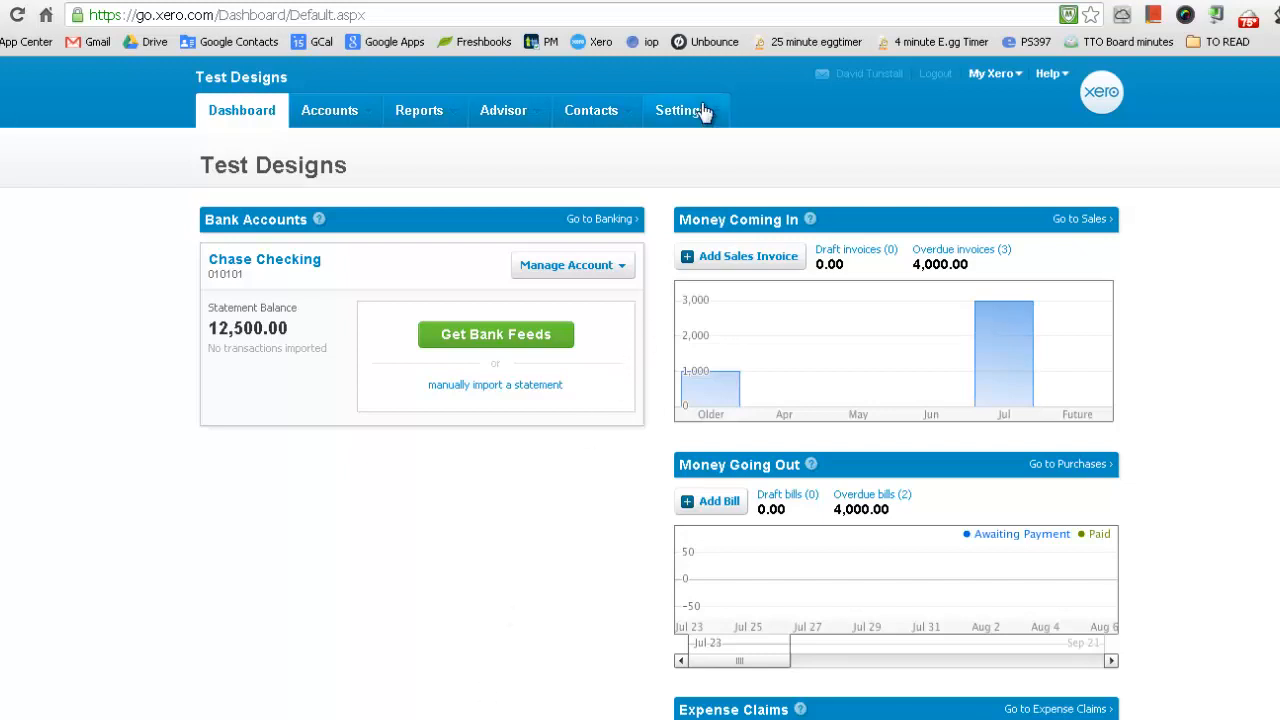
pyautogui.moveTo(703, 111)
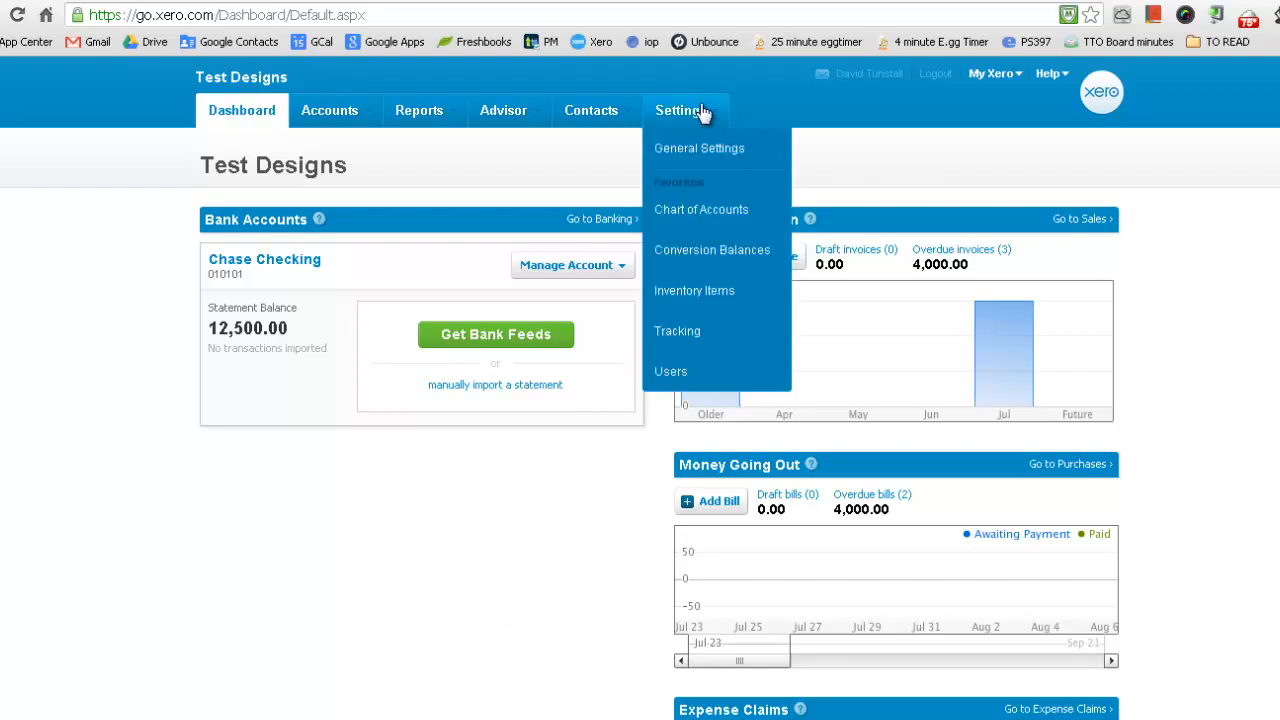
pyautogui.click(709, 250)
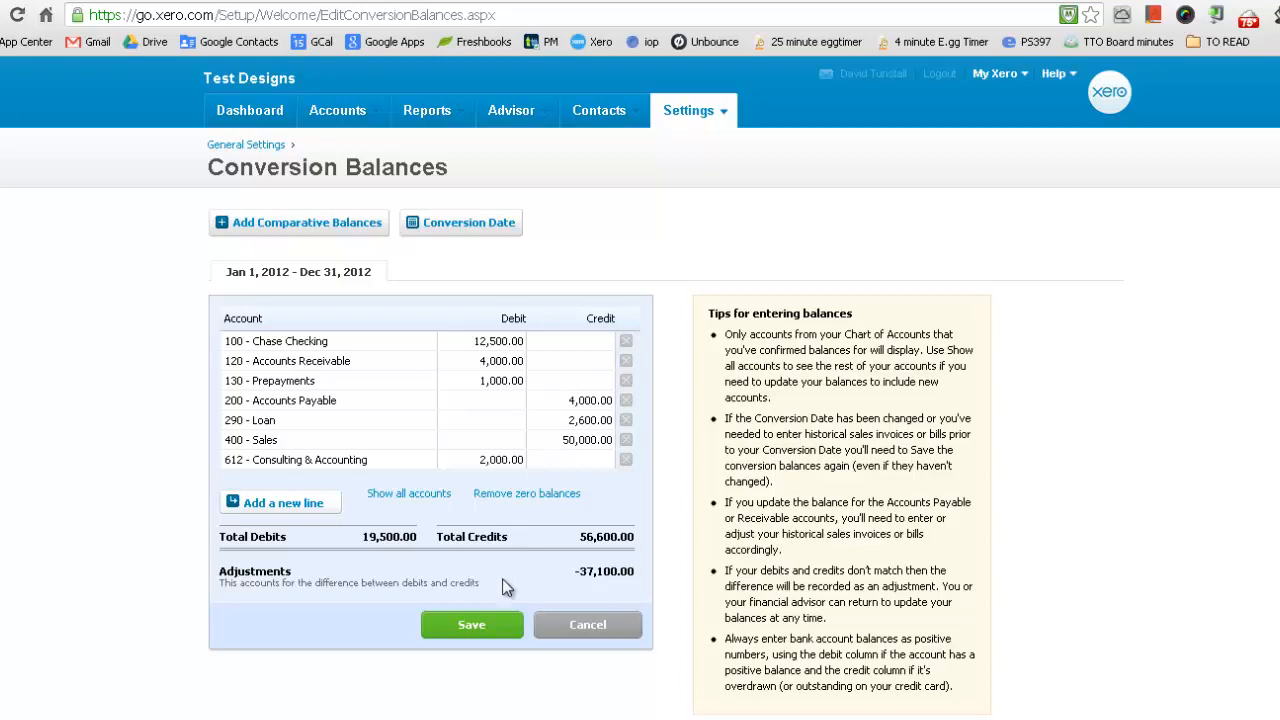
pyautogui.click(476, 626)
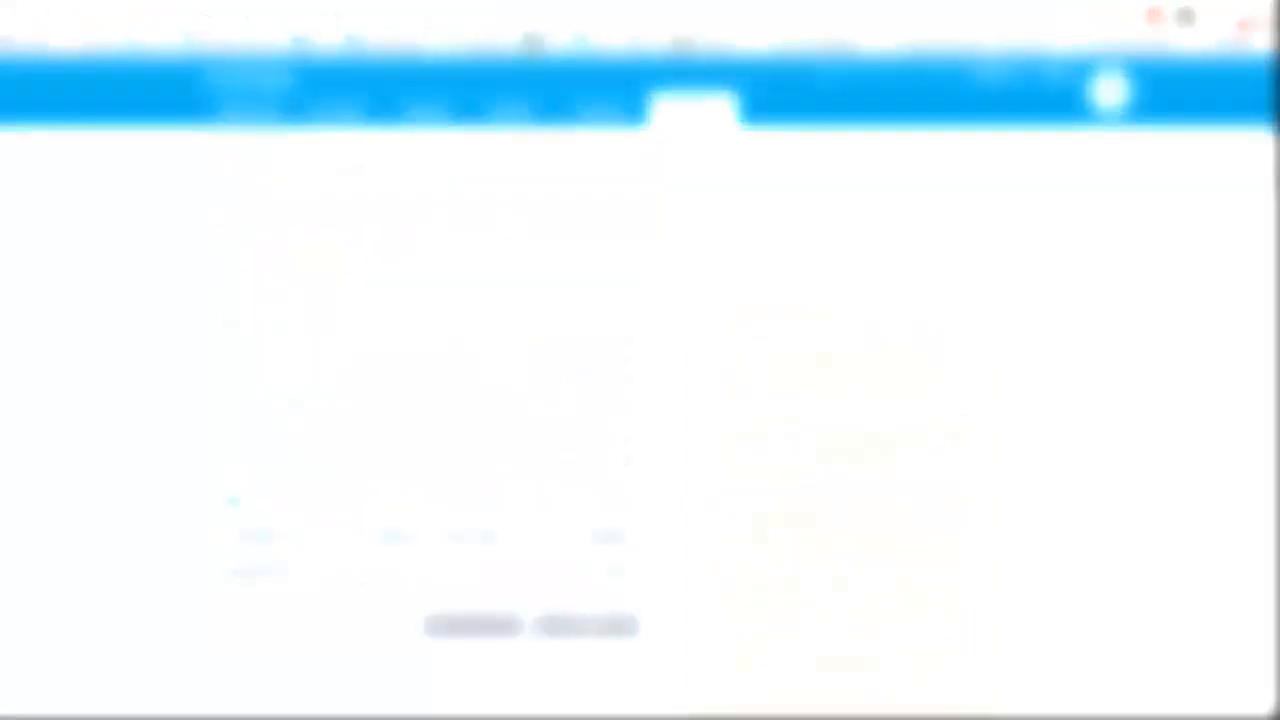